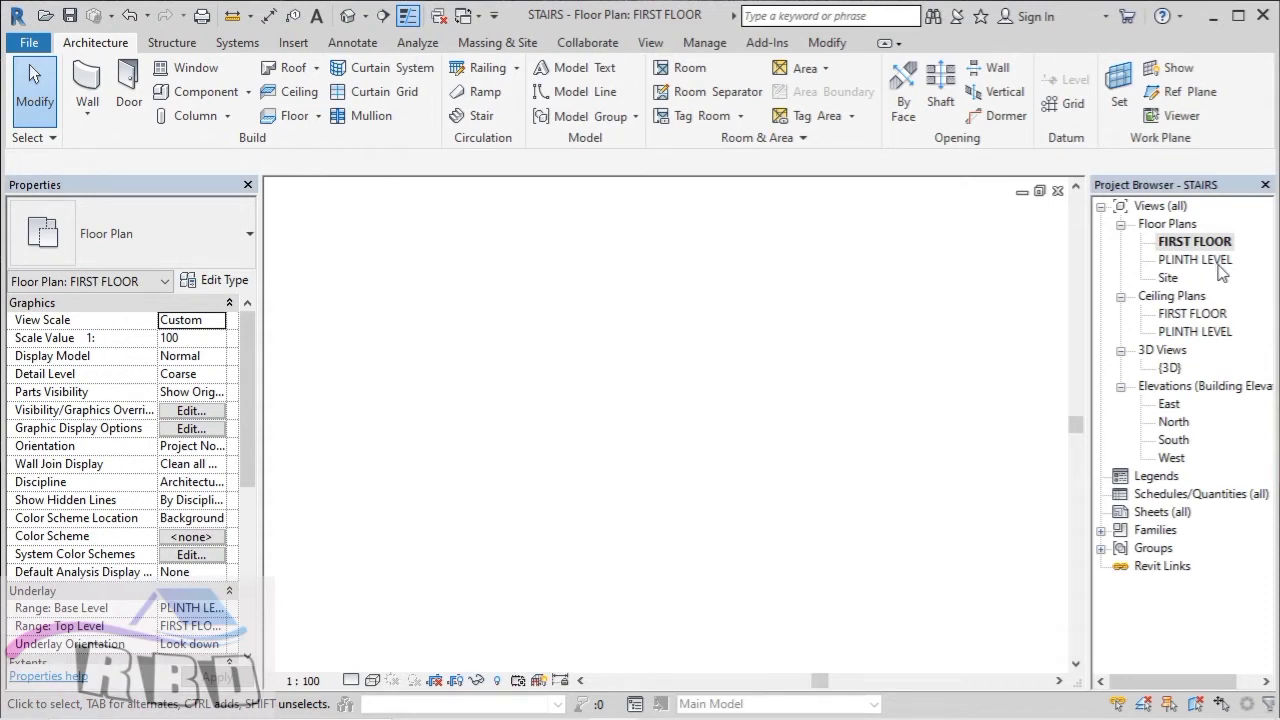
Step: View the level heights in the East elevation and open the PLINTH LEVEL floor plan
double_click(1169, 404)
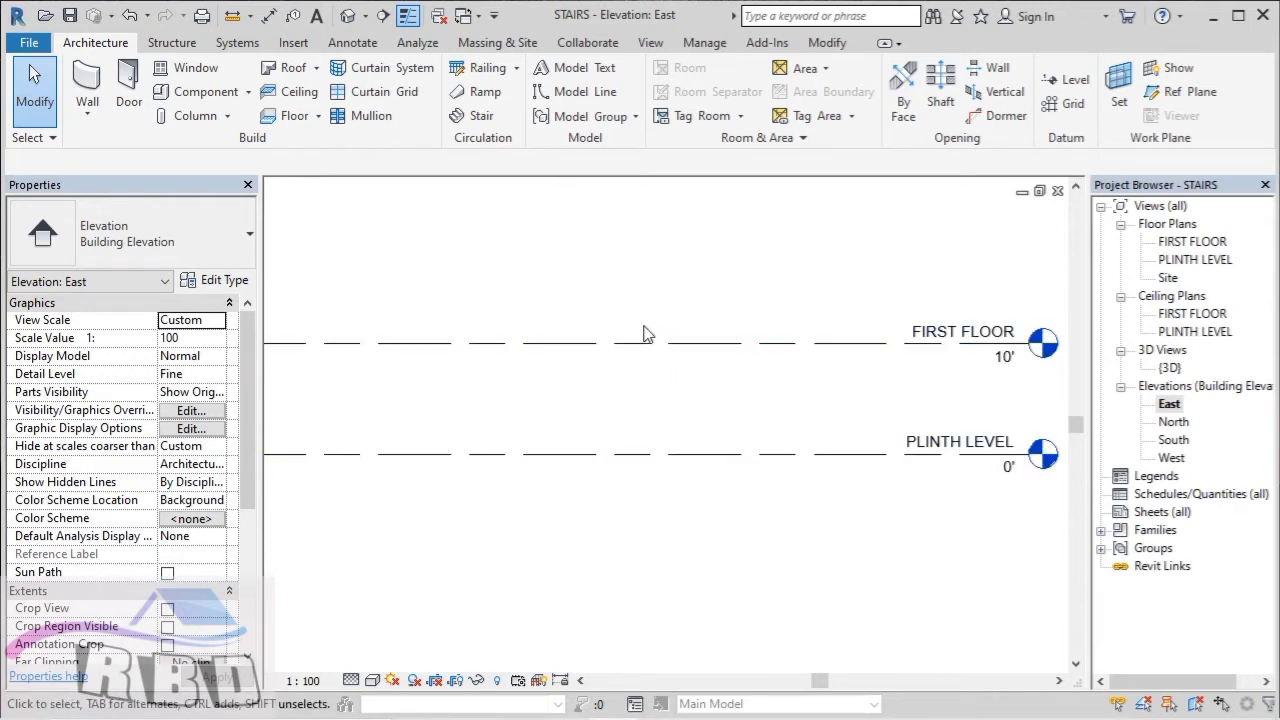
left_click(1190, 244)
double_click(1188, 261)
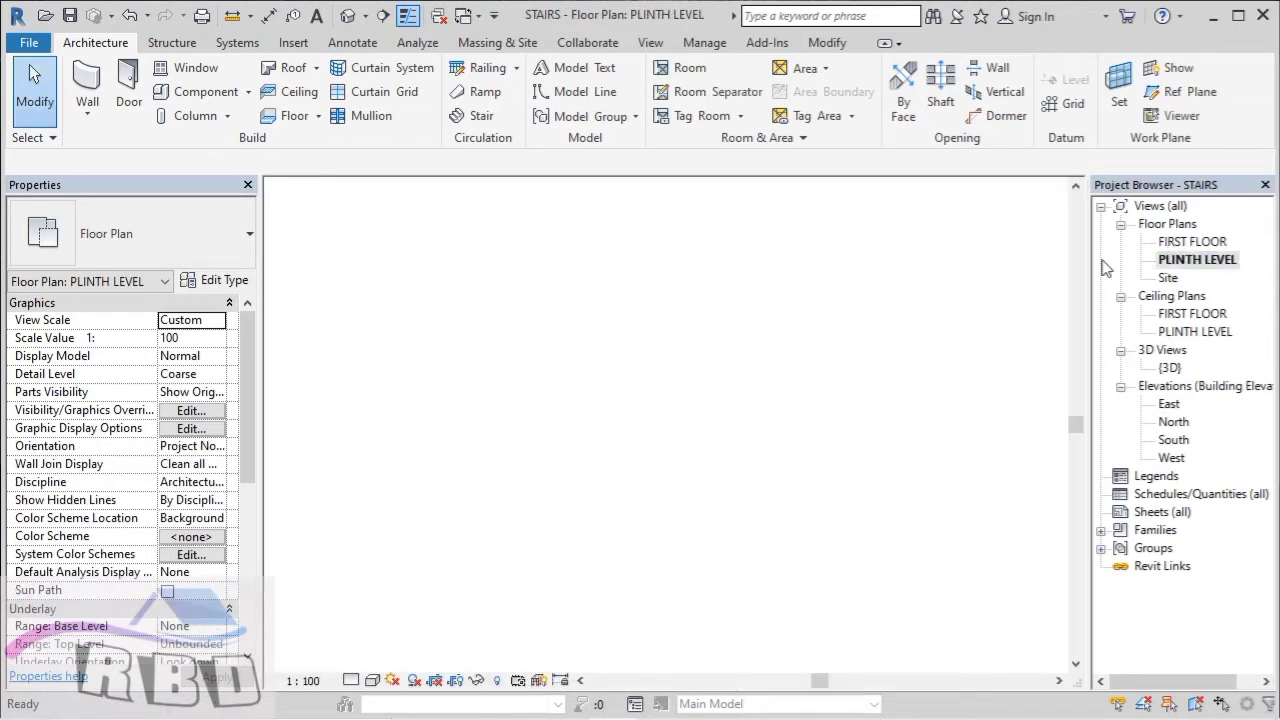
scroll(940, 415, "down", 1)
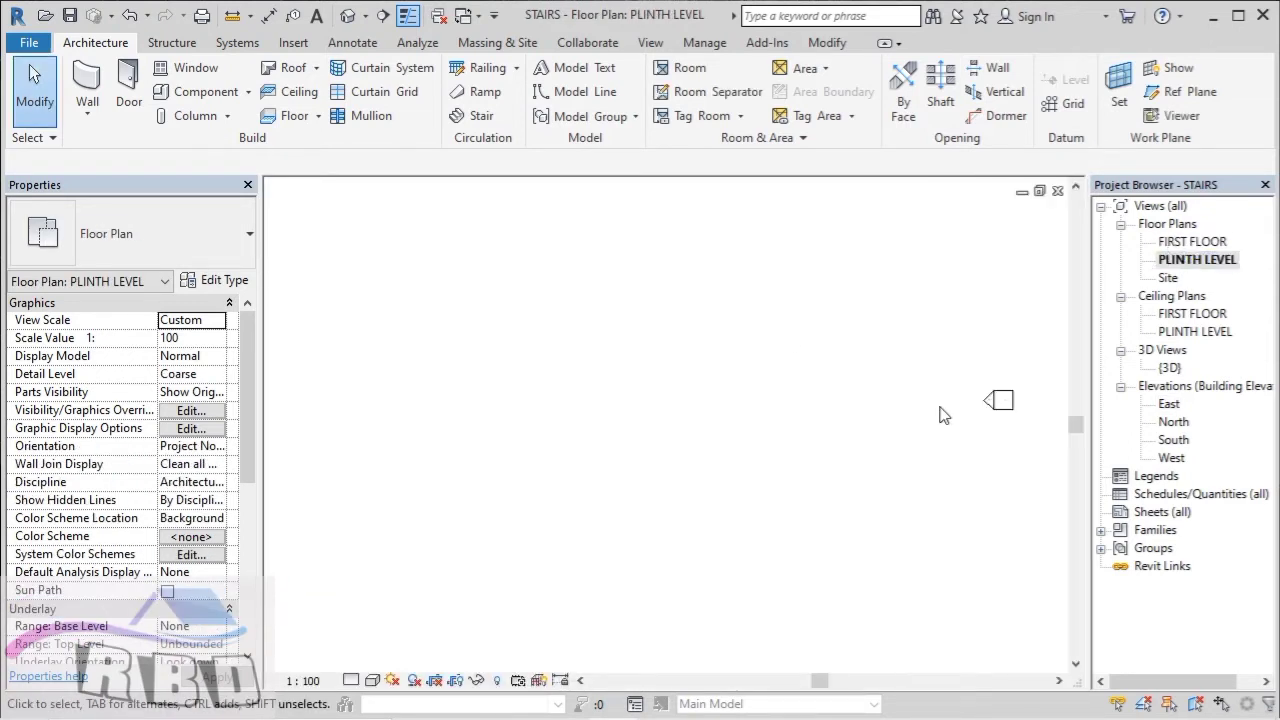
scroll(432, 385, "up", 1)
Step: Create a rectangular architectural floor of type Floor - 300mm, about 29'-6" by 16'-6", on the plinth level
left_click(318, 116)
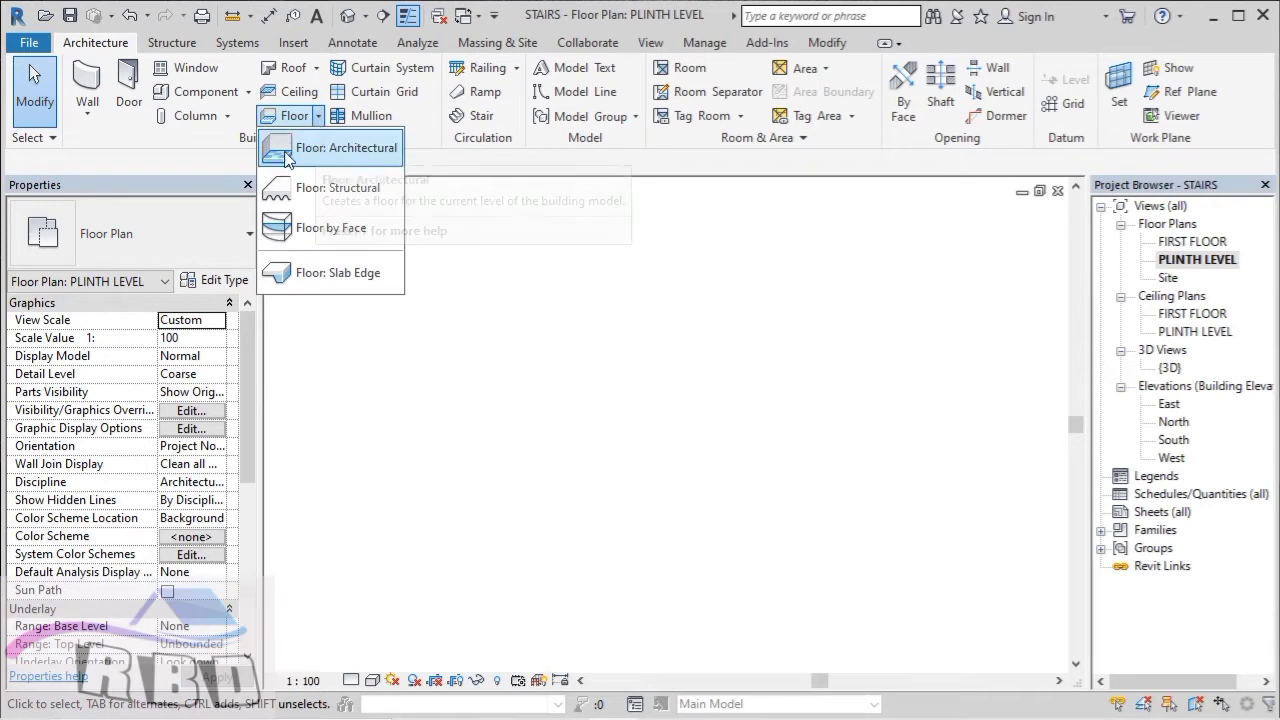
left_click(316, 152)
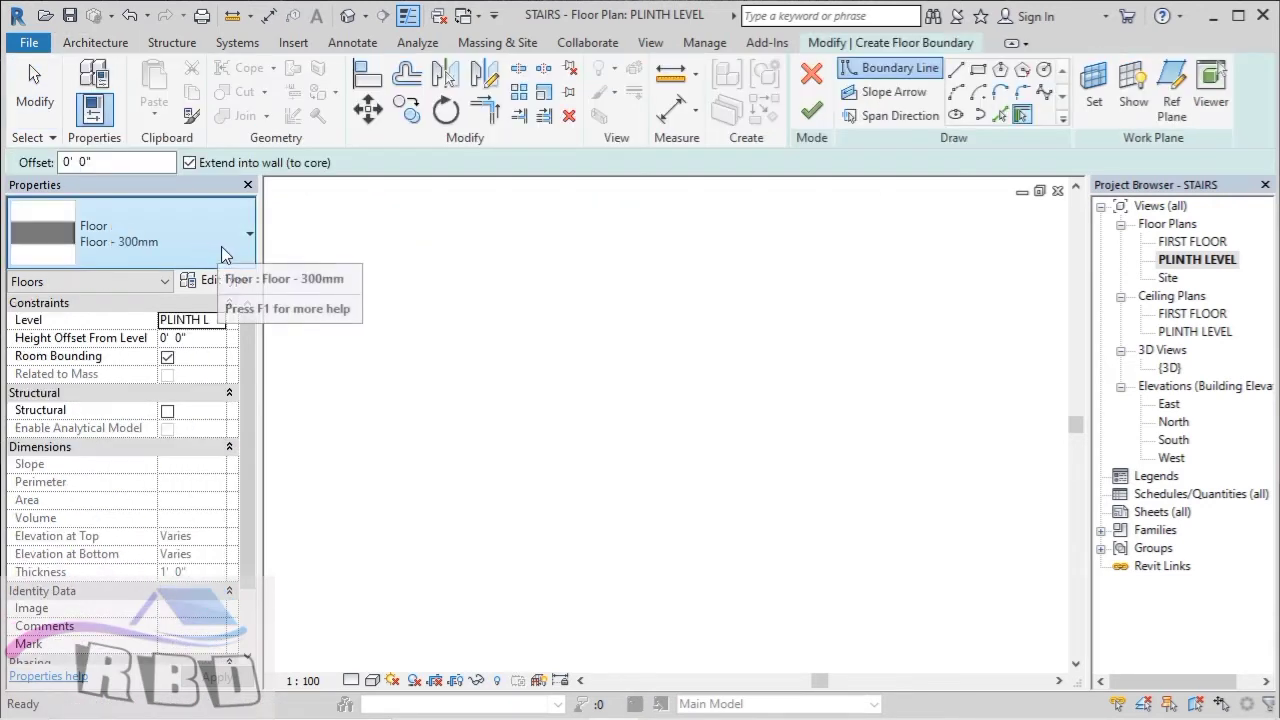
left_click(221, 246)
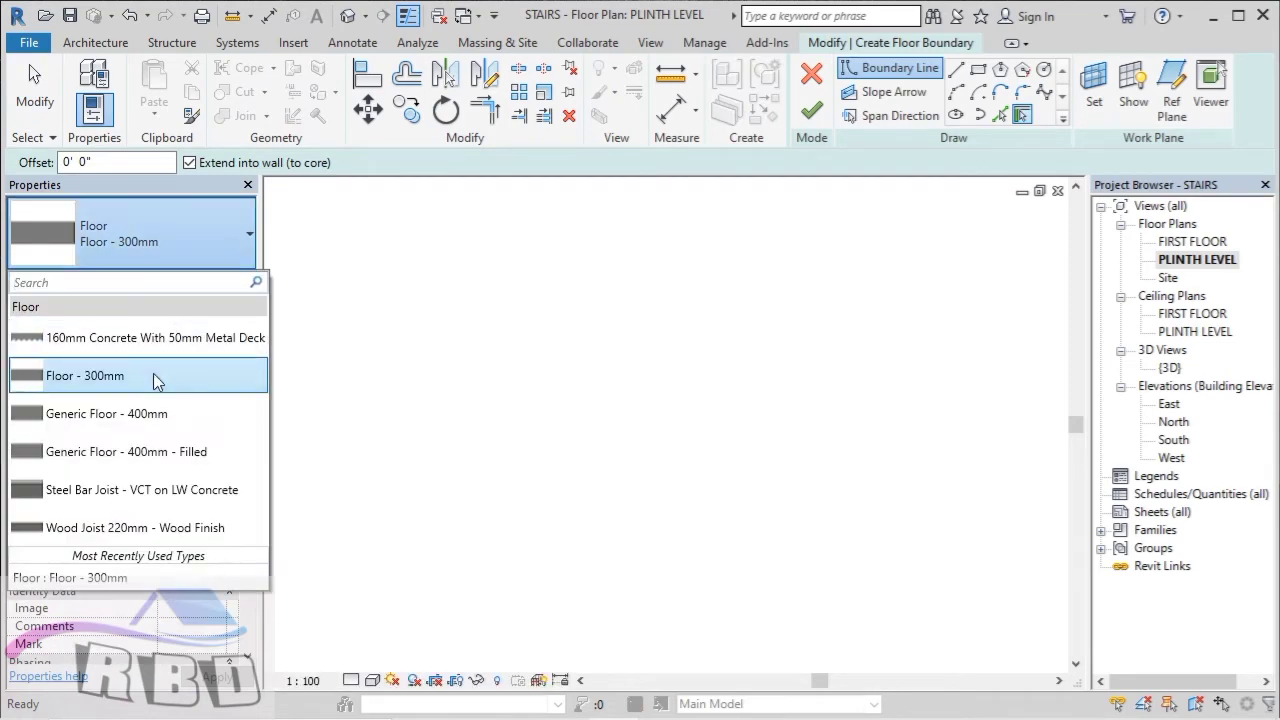
left_click(127, 384)
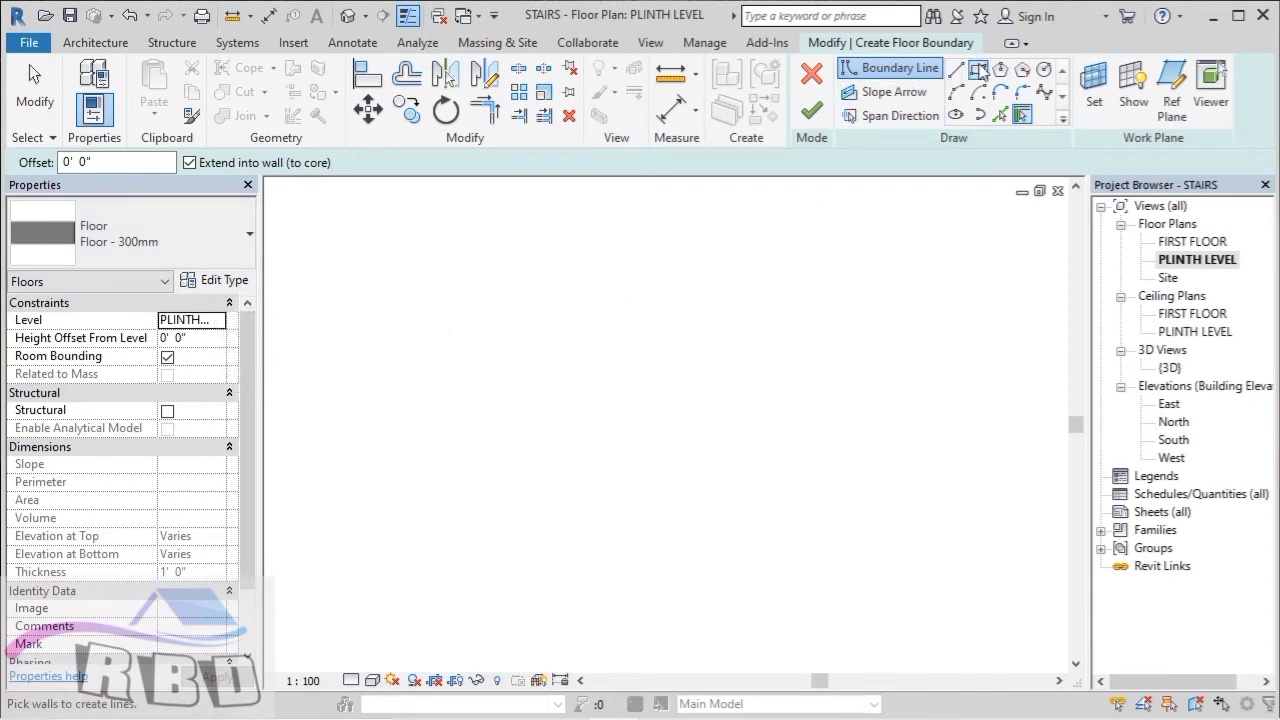
left_click(978, 69)
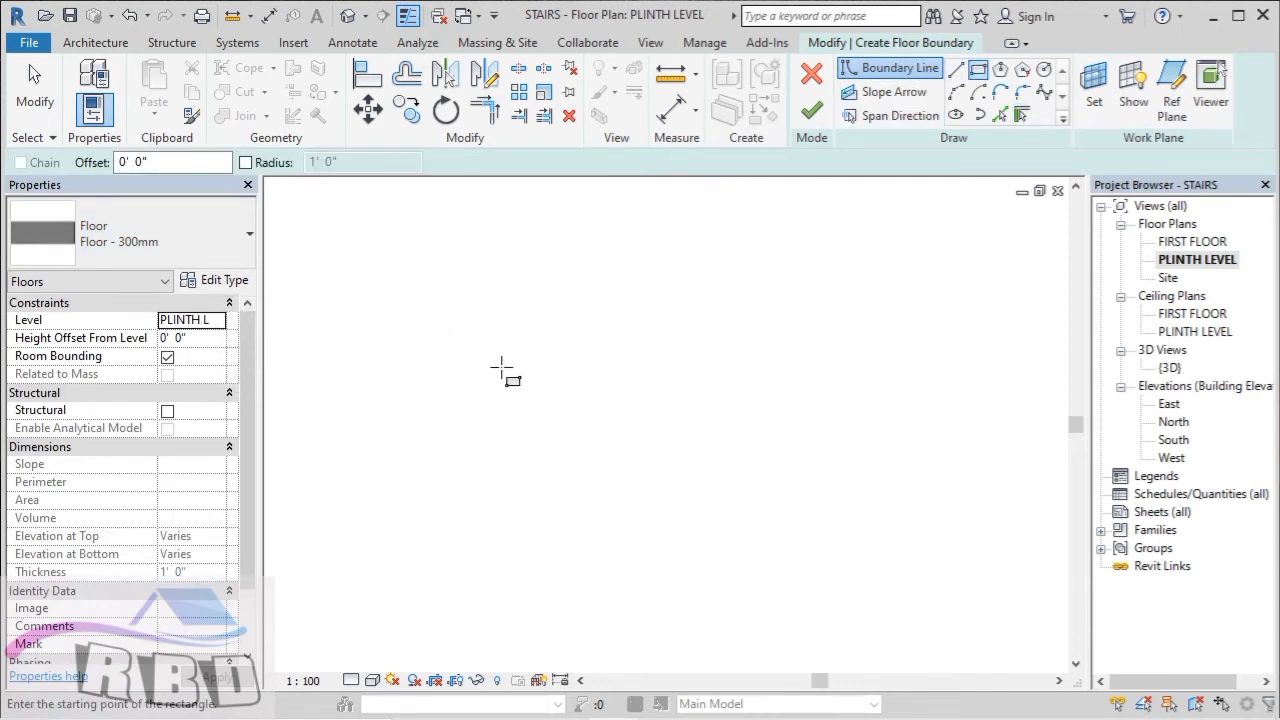
left_click(483, 356)
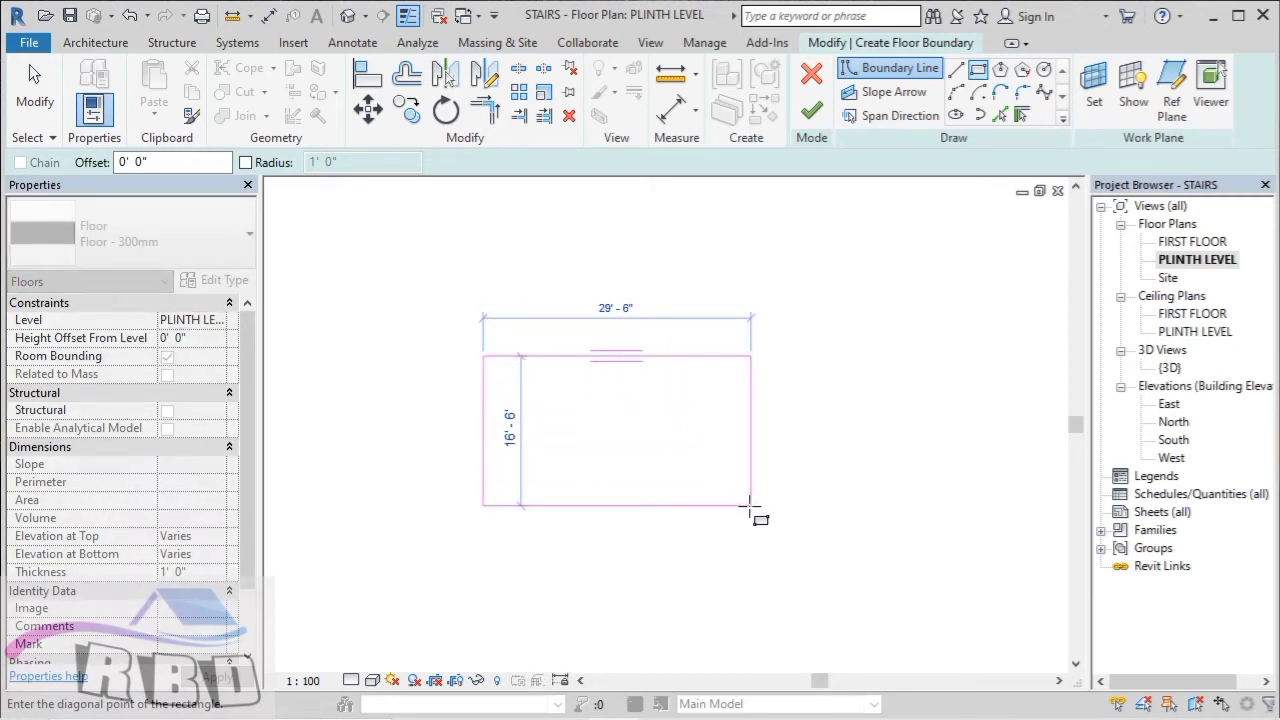
left_click(751, 505)
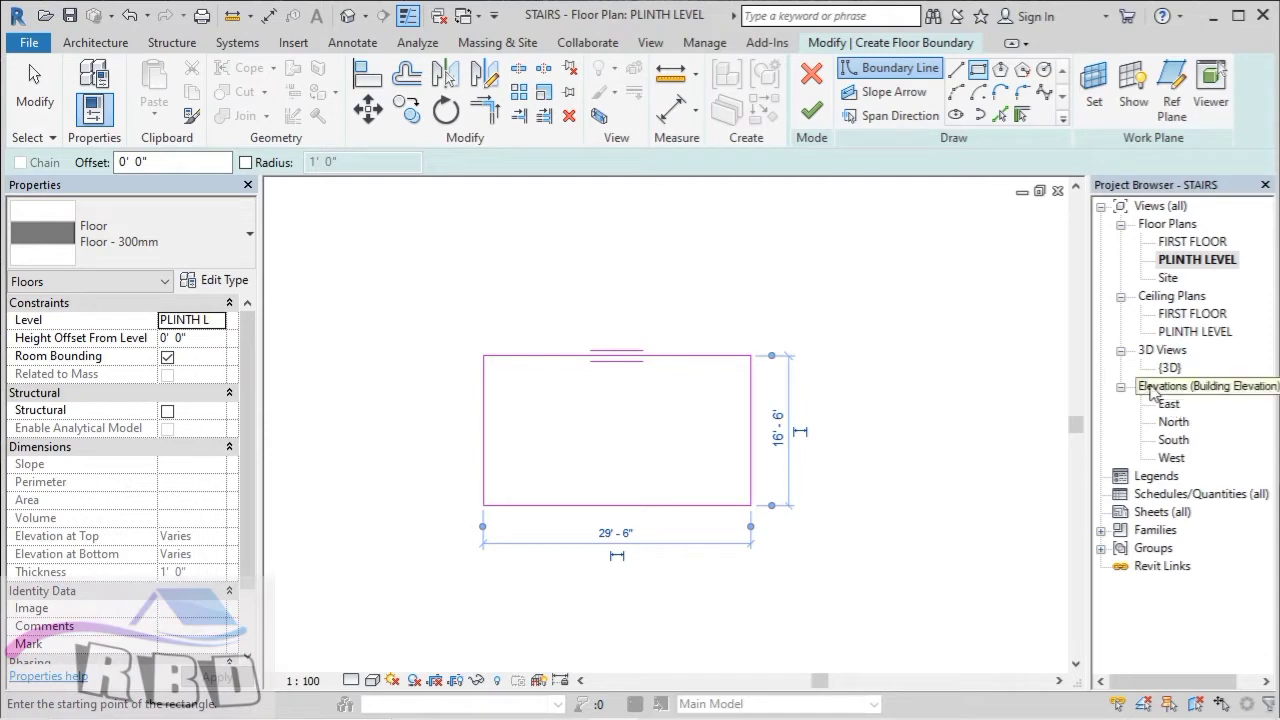
left_click(811, 108)
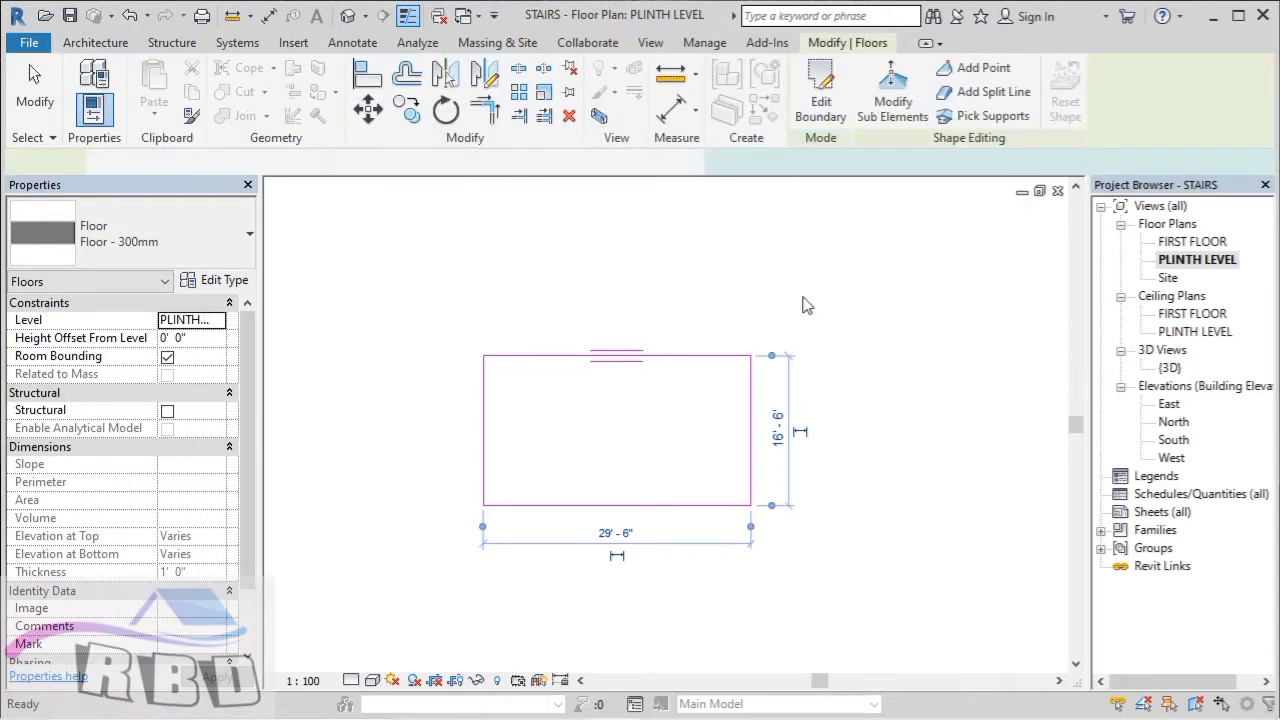
key("Escape")
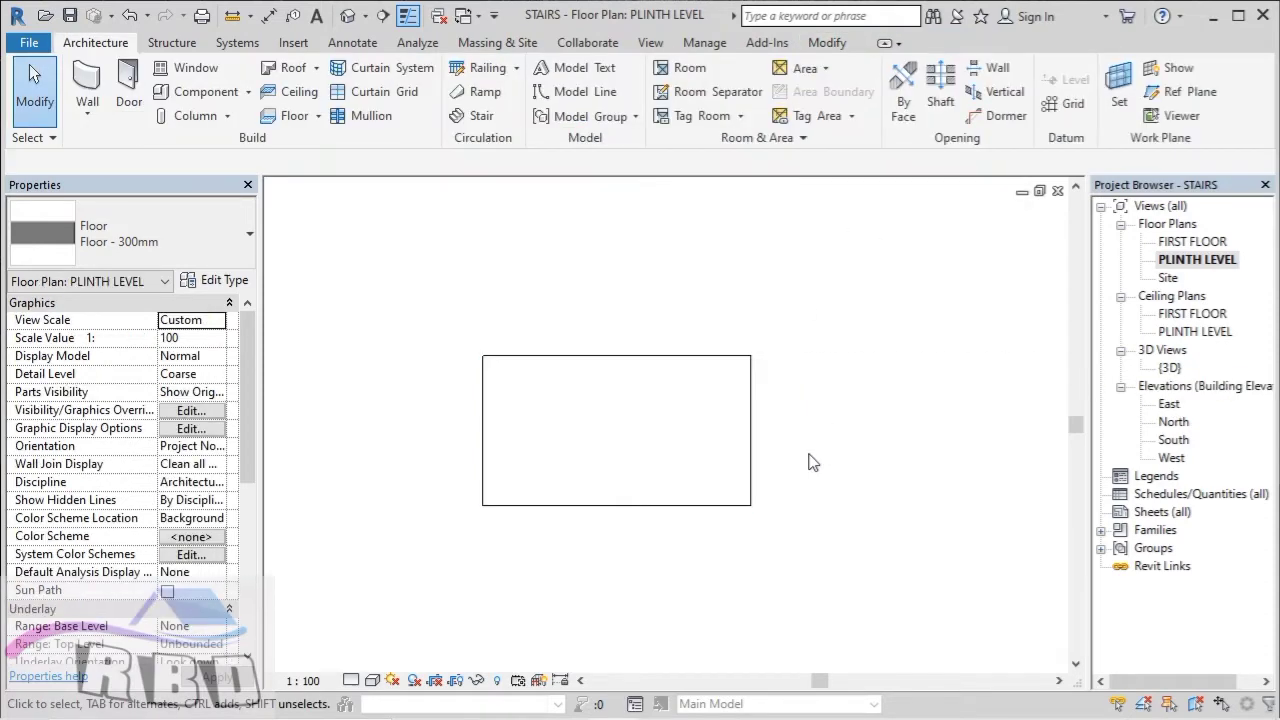
Step: In the East elevation, copy the plinth floor slab vertically from its lower corner up to the FIRST FLOOR level line
double_click(1166, 404)
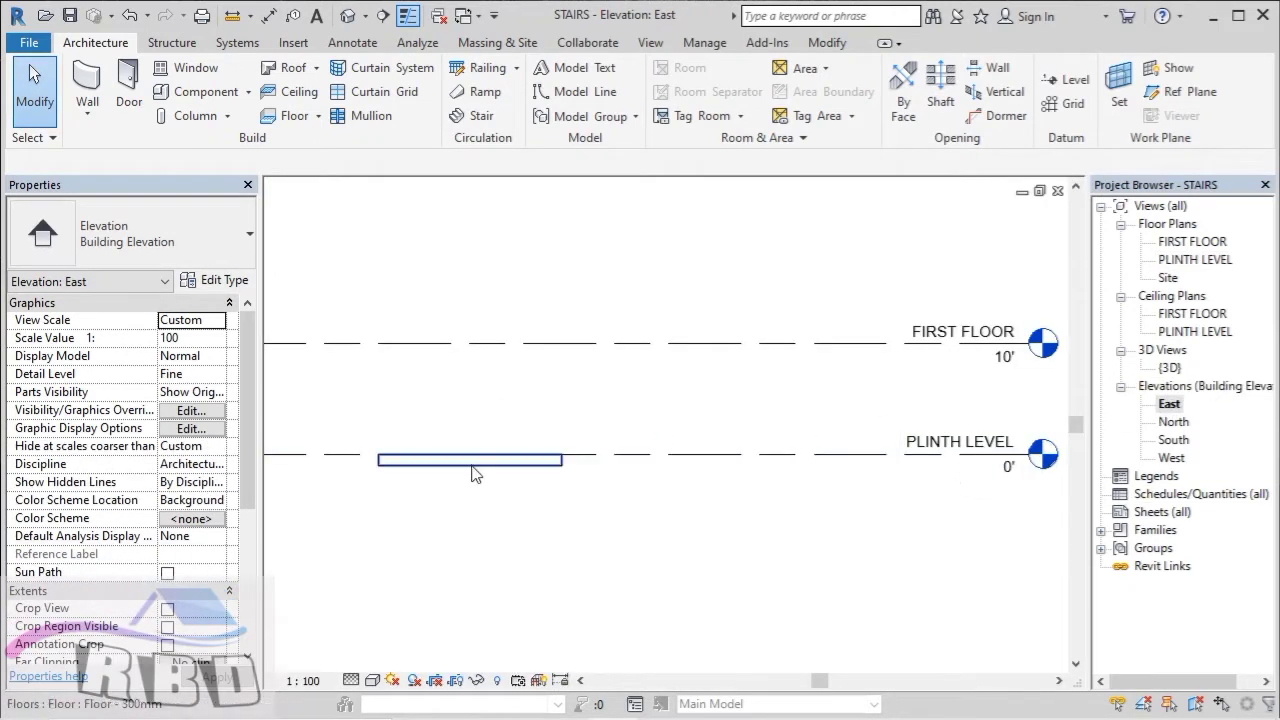
left_click(440, 461)
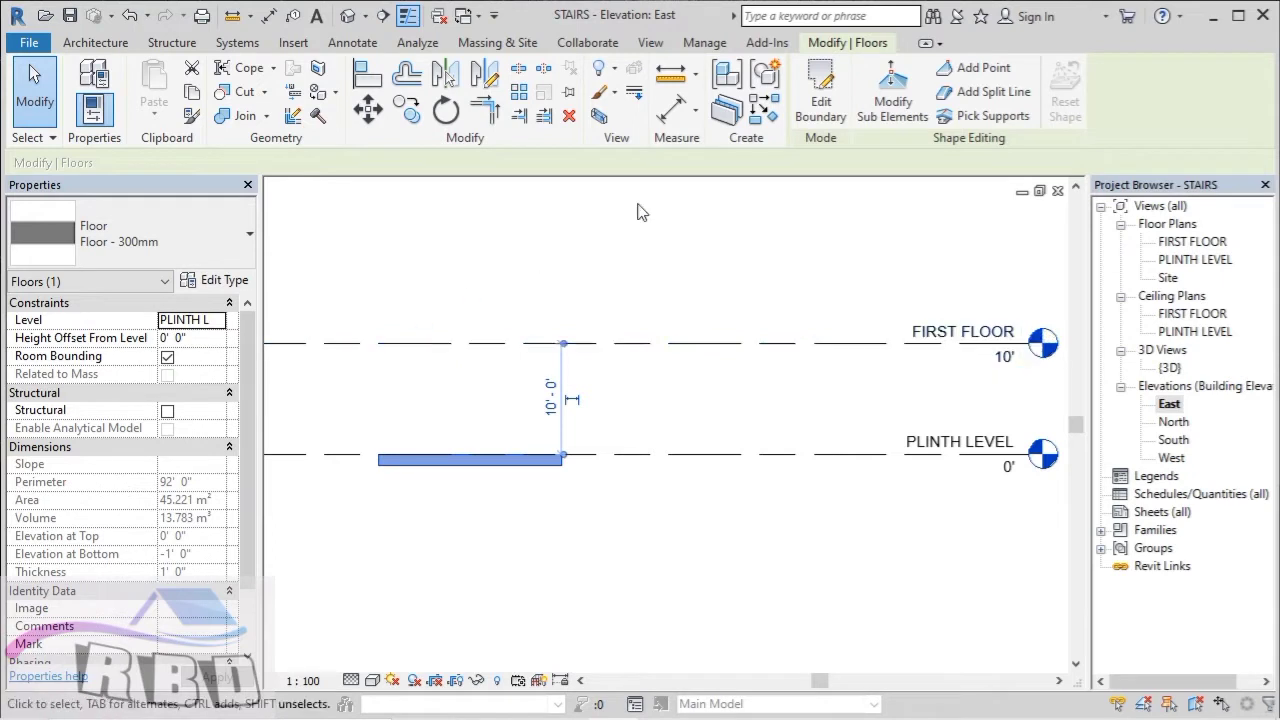
left_click(410, 113)
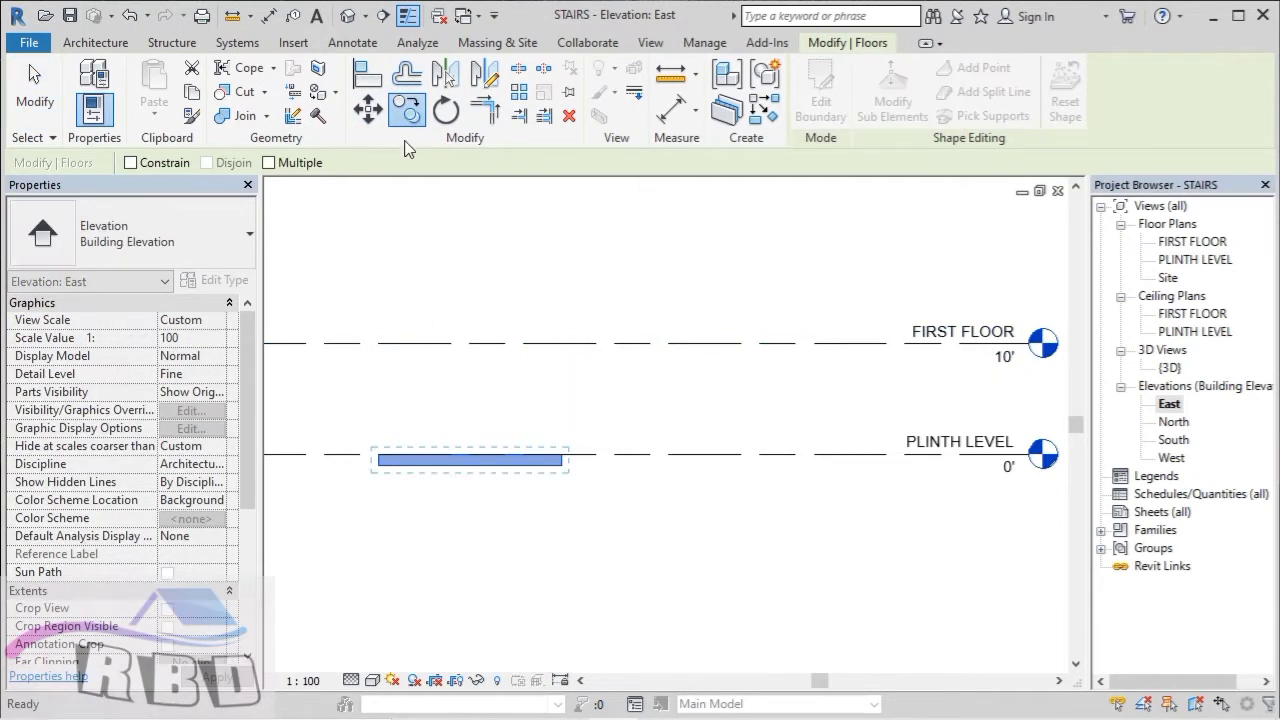
left_click(379, 465)
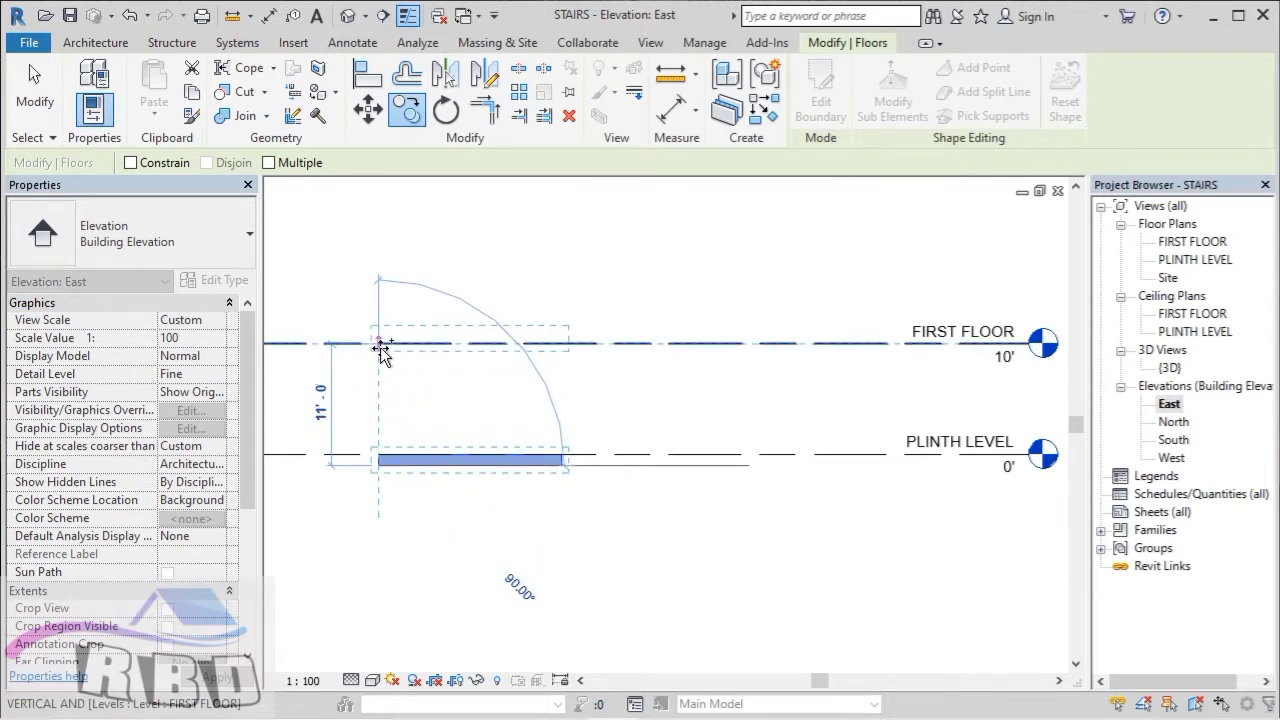
left_click(379, 343)
left_click(620, 294)
scroll(333, 432, "up", 3)
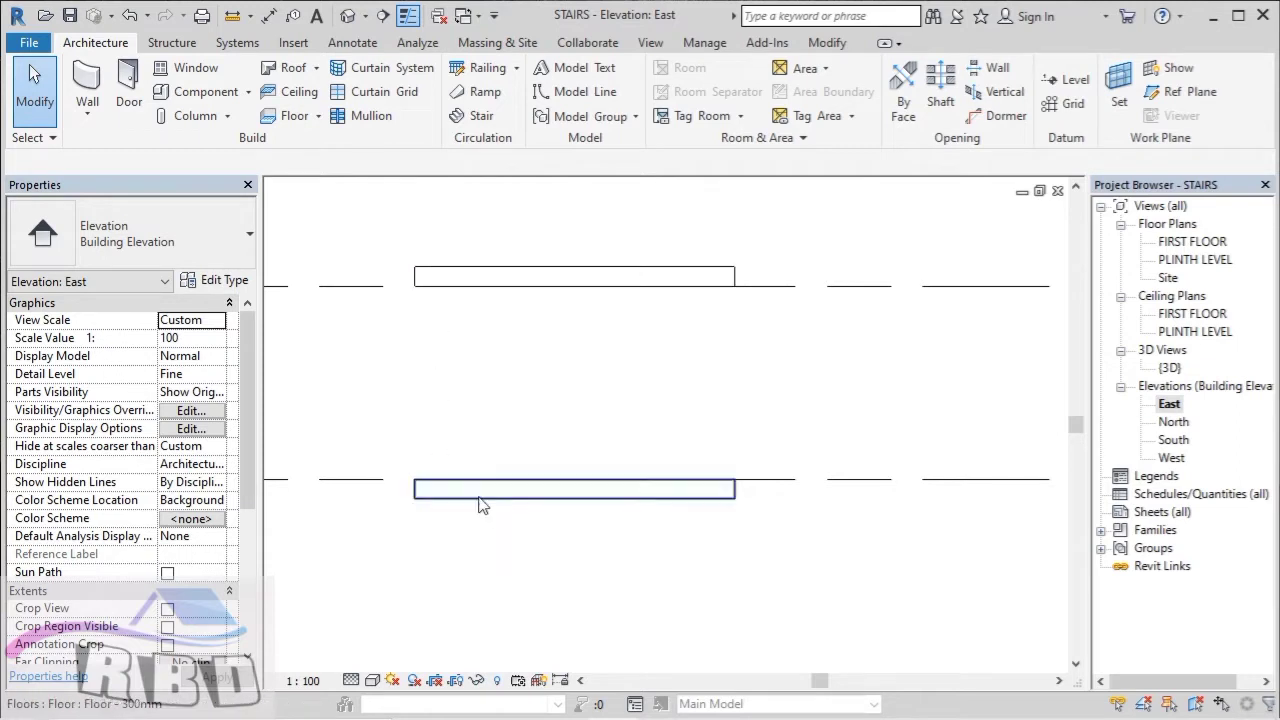
scroll(778, 568, "down", 2)
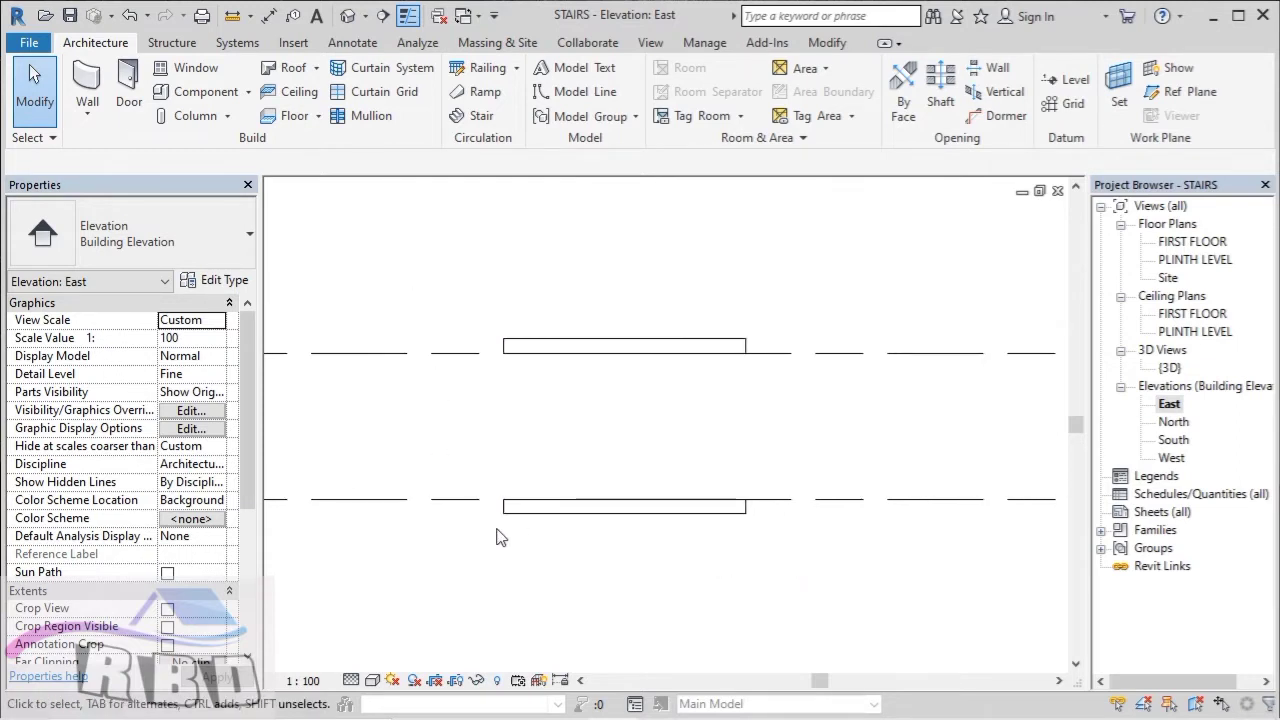
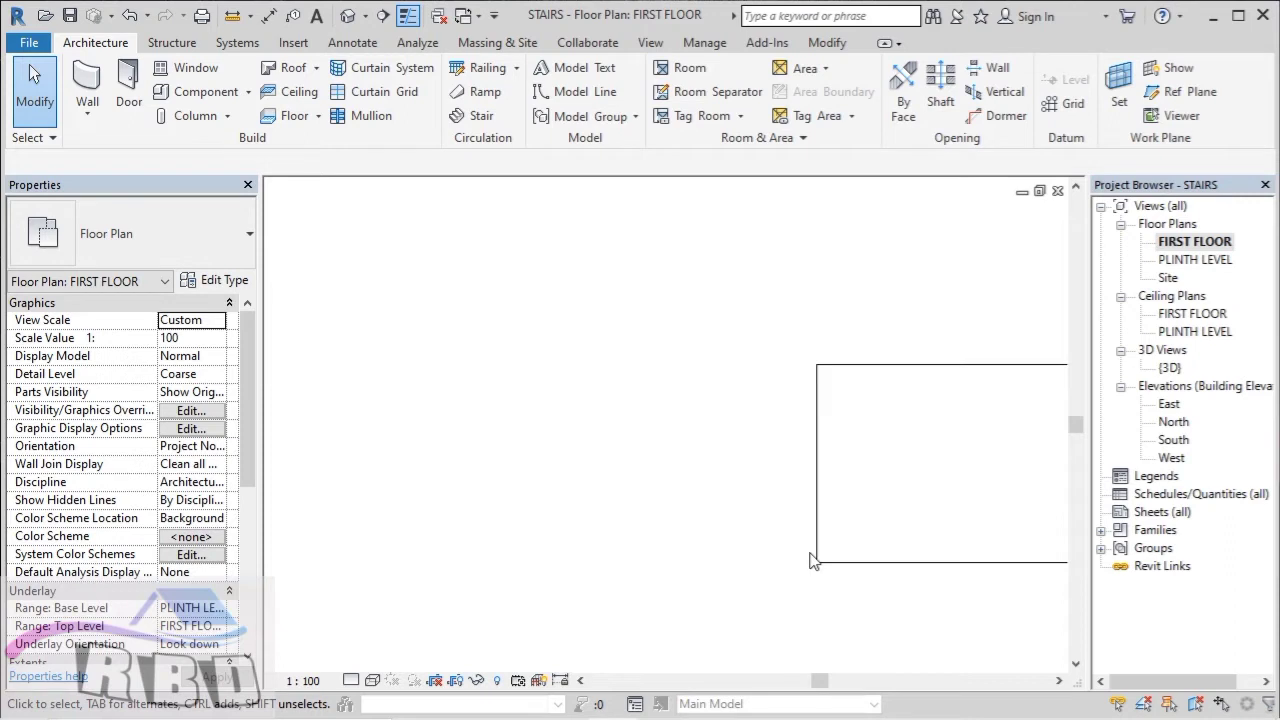
Step: On the PLINTH LEVEL floor plan, begin a stair with a sketched run and draw a 14' horizontal boundary line beside the floor slab
double_click(1198, 260)
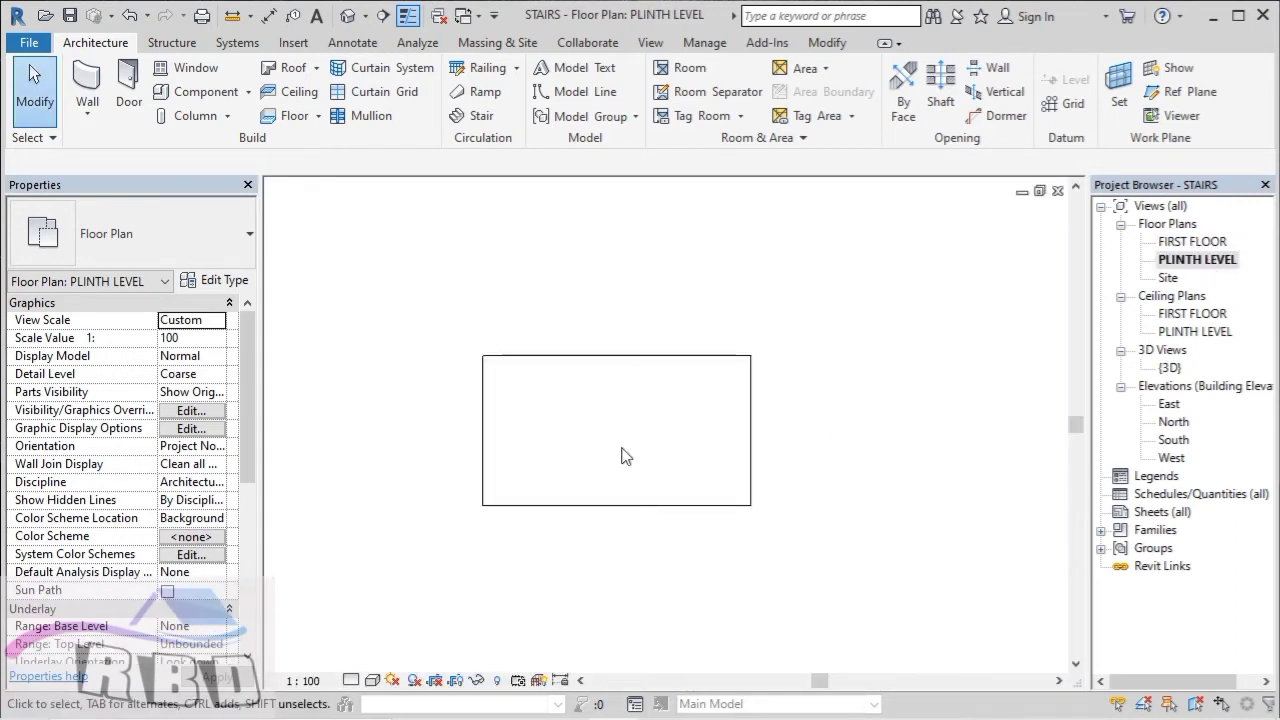
scroll(990, 450, "down", 3)
scroll(403, 502, "up", 5)
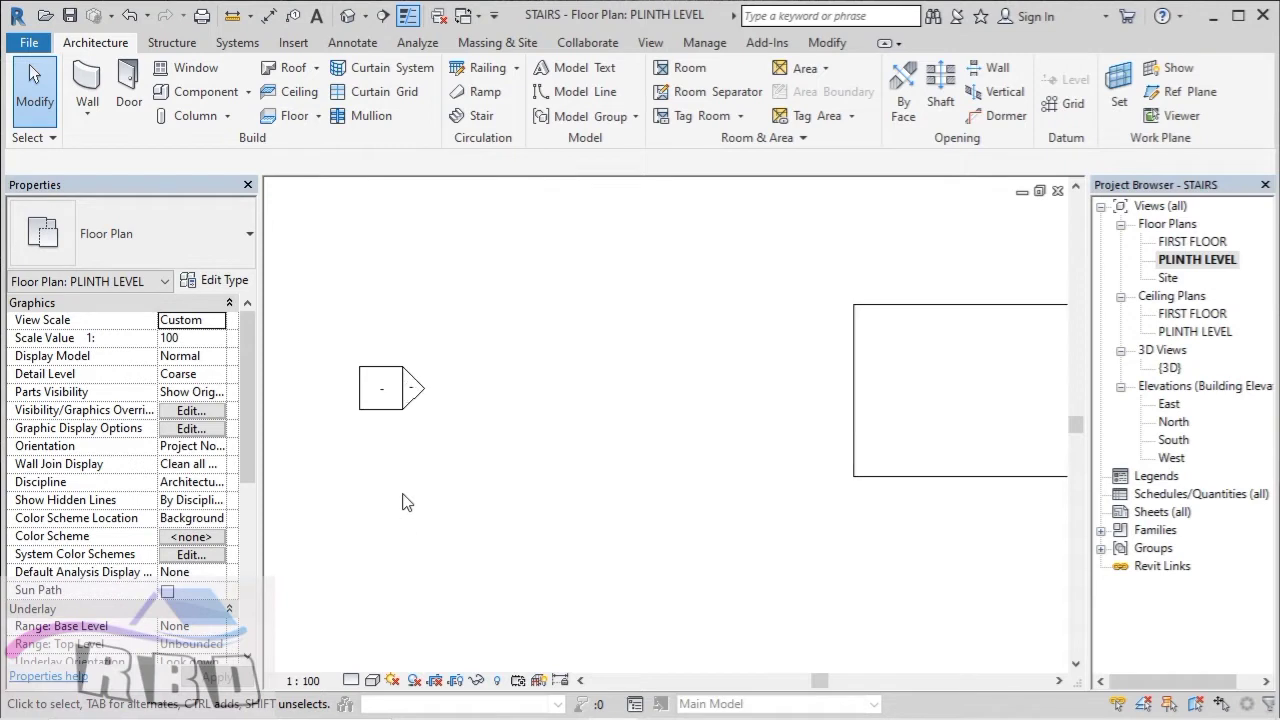
scroll(929, 334, "up", 2)
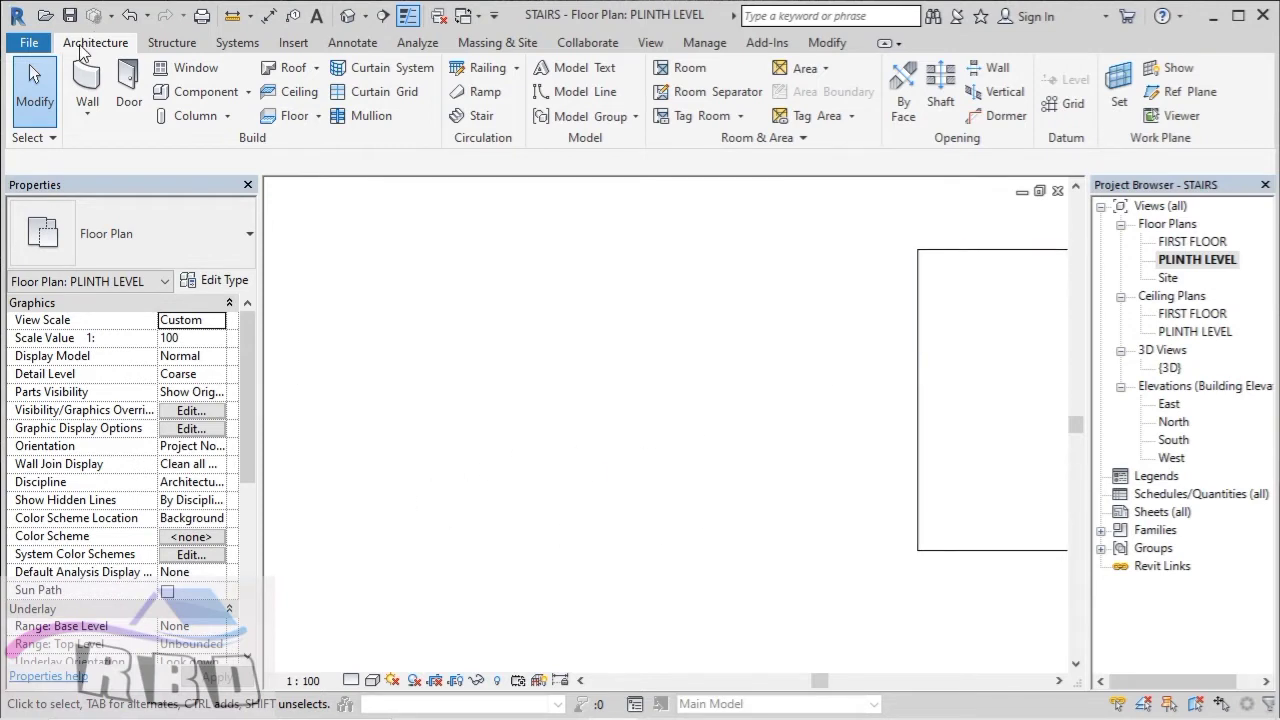
left_click(481, 124)
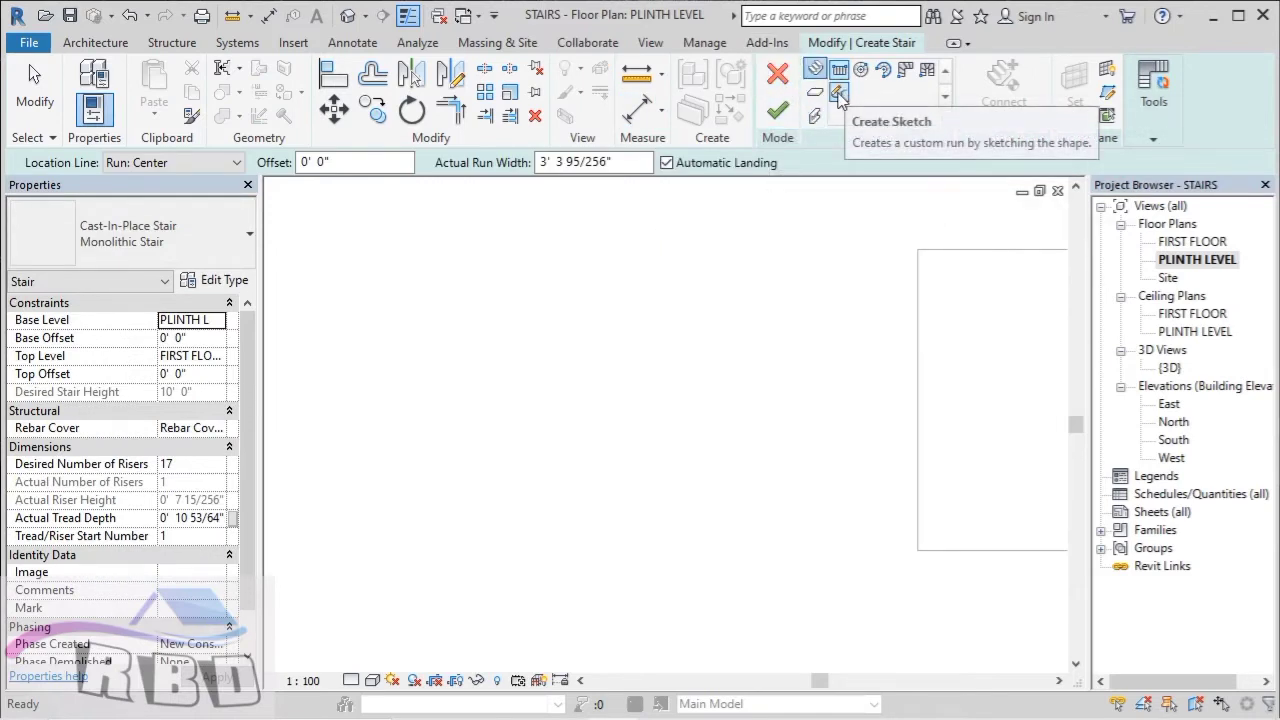
left_click(838, 96)
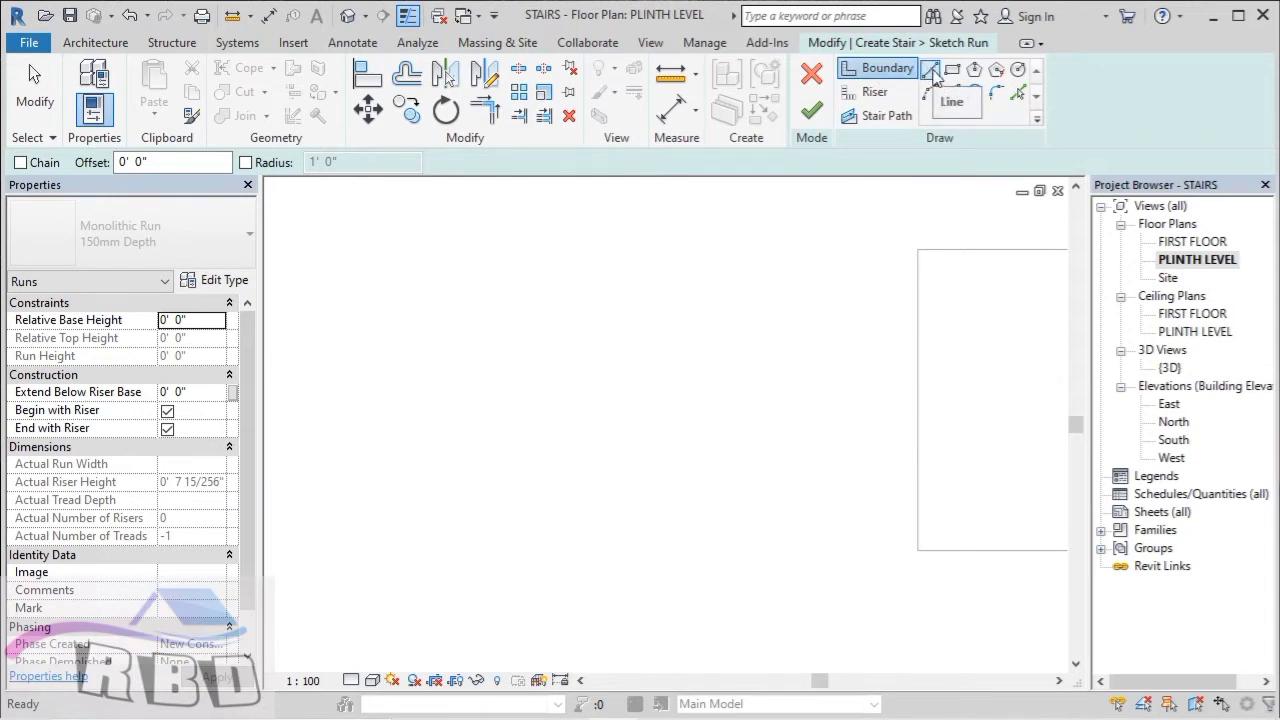
left_click(933, 75)
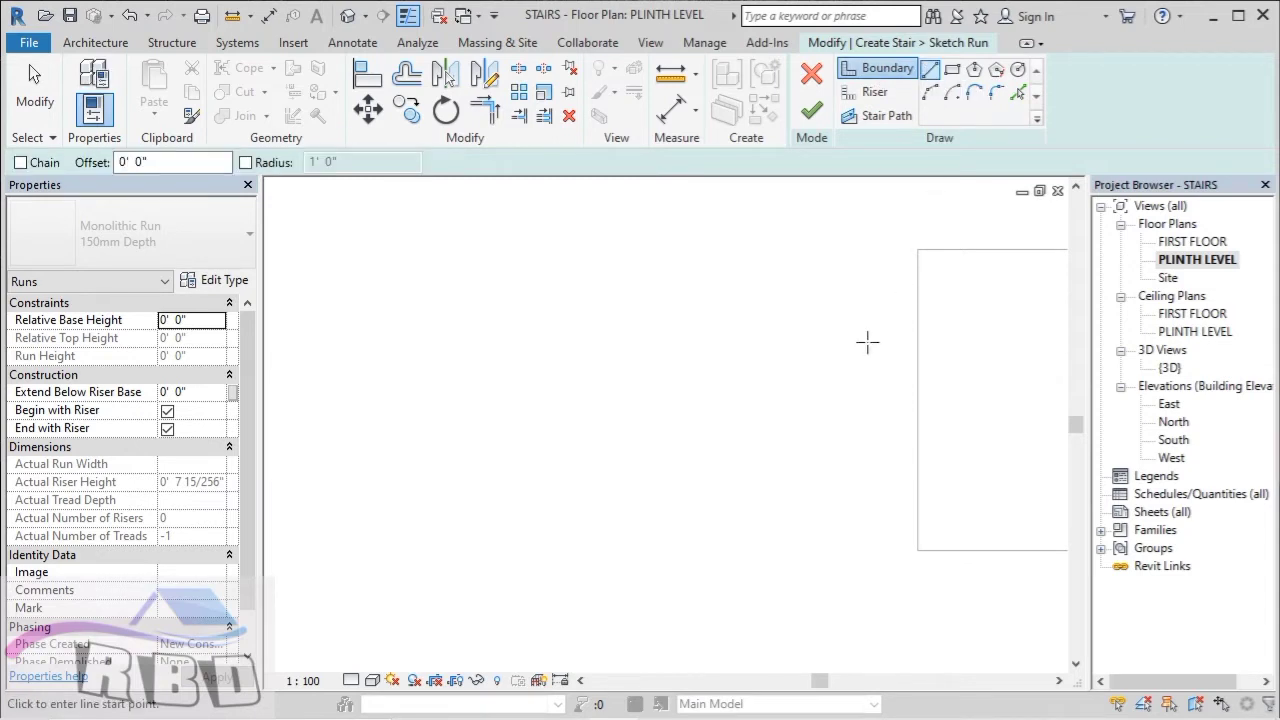
left_click(887, 531)
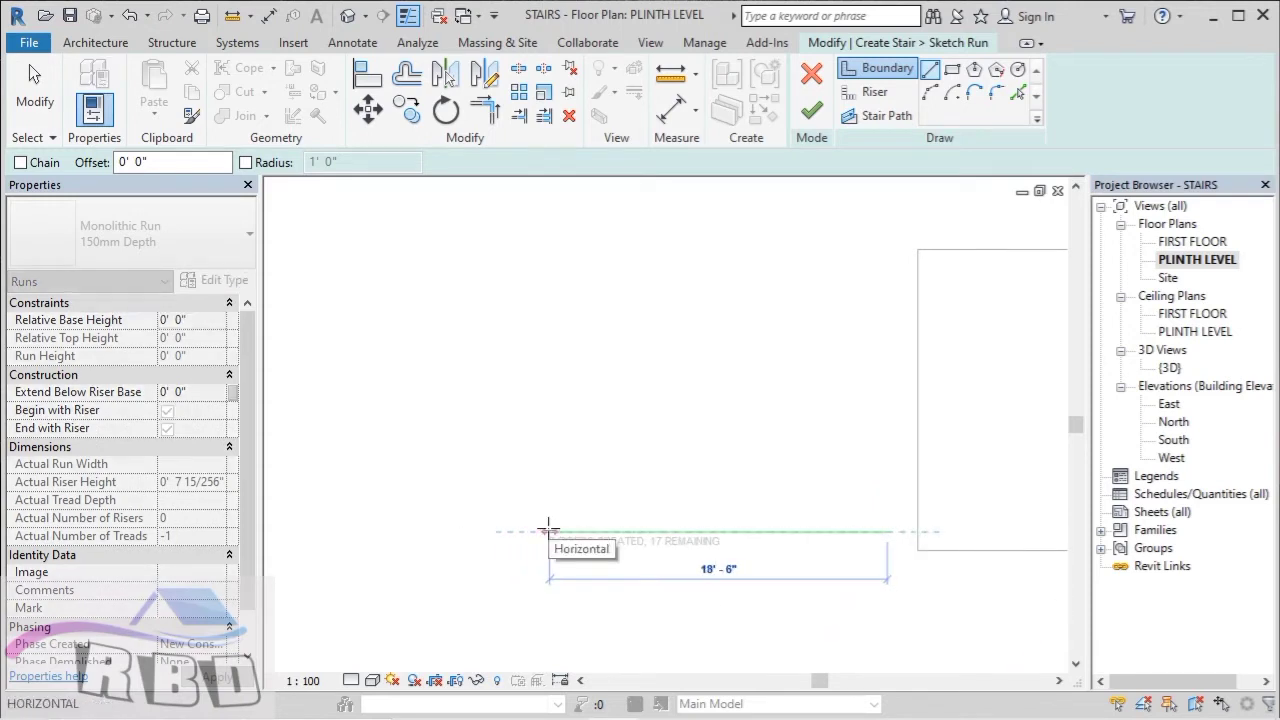
type("14")
key("Return")
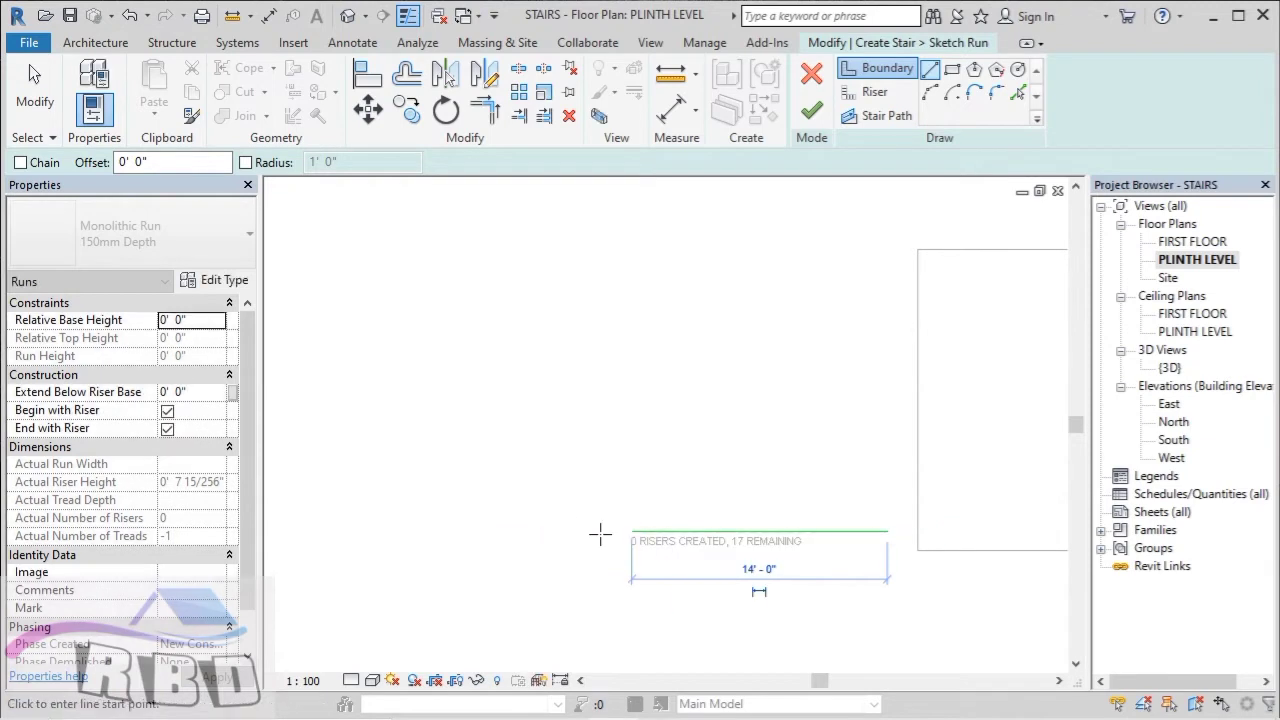
Step: Add a 6'-6" vertical boundary line up from the first line's far end and a parallel 14' line back toward the slab
left_click(631, 531)
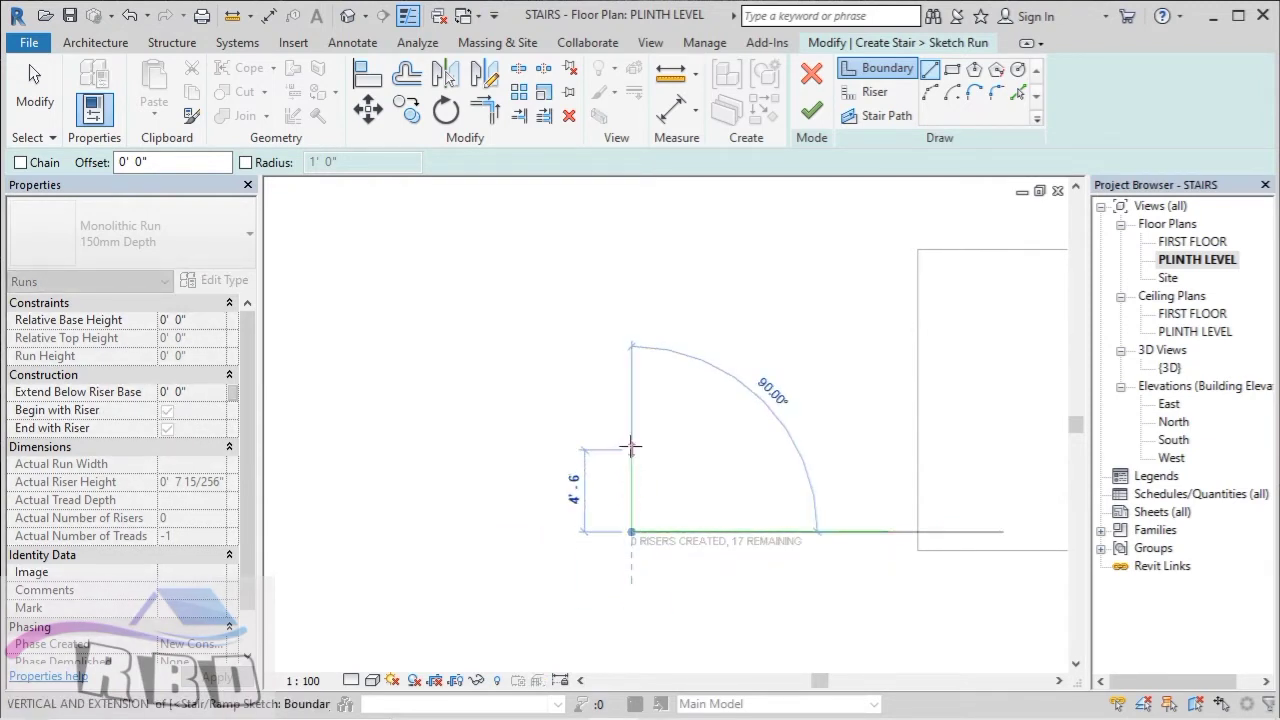
type("6'")
type(" - ")
type("6 6")
key("Return")
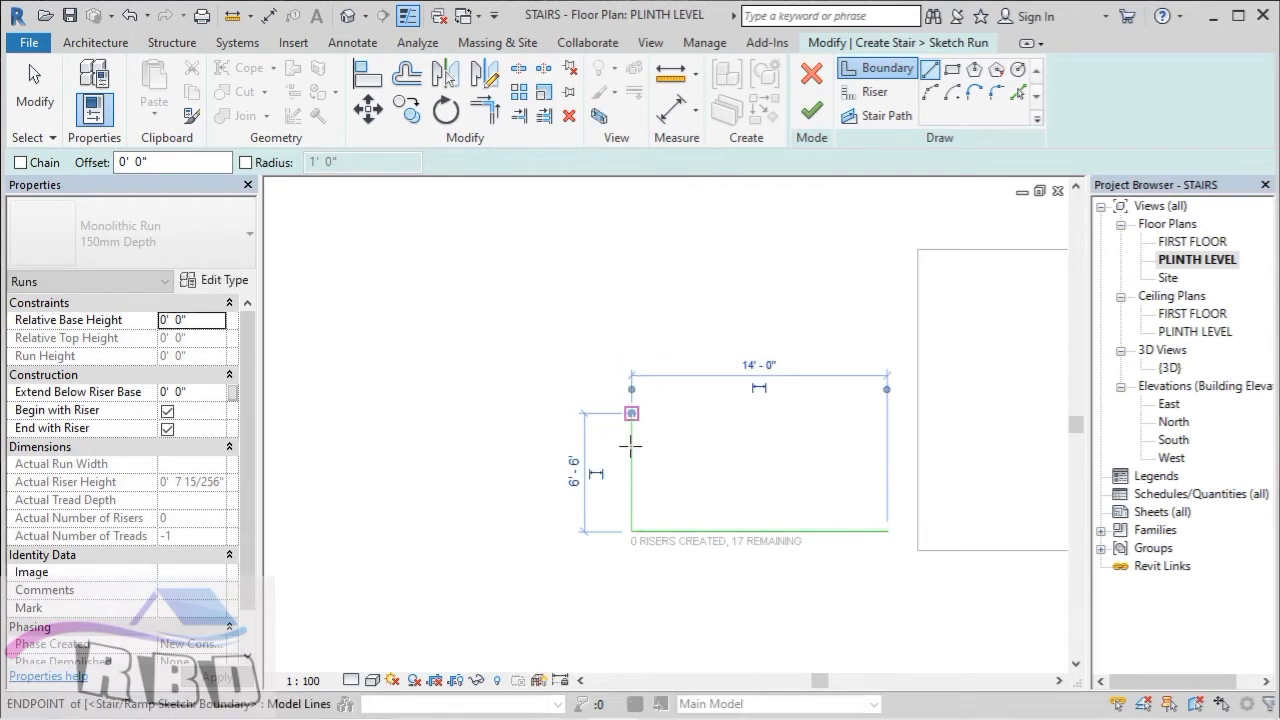
left_click(632, 413)
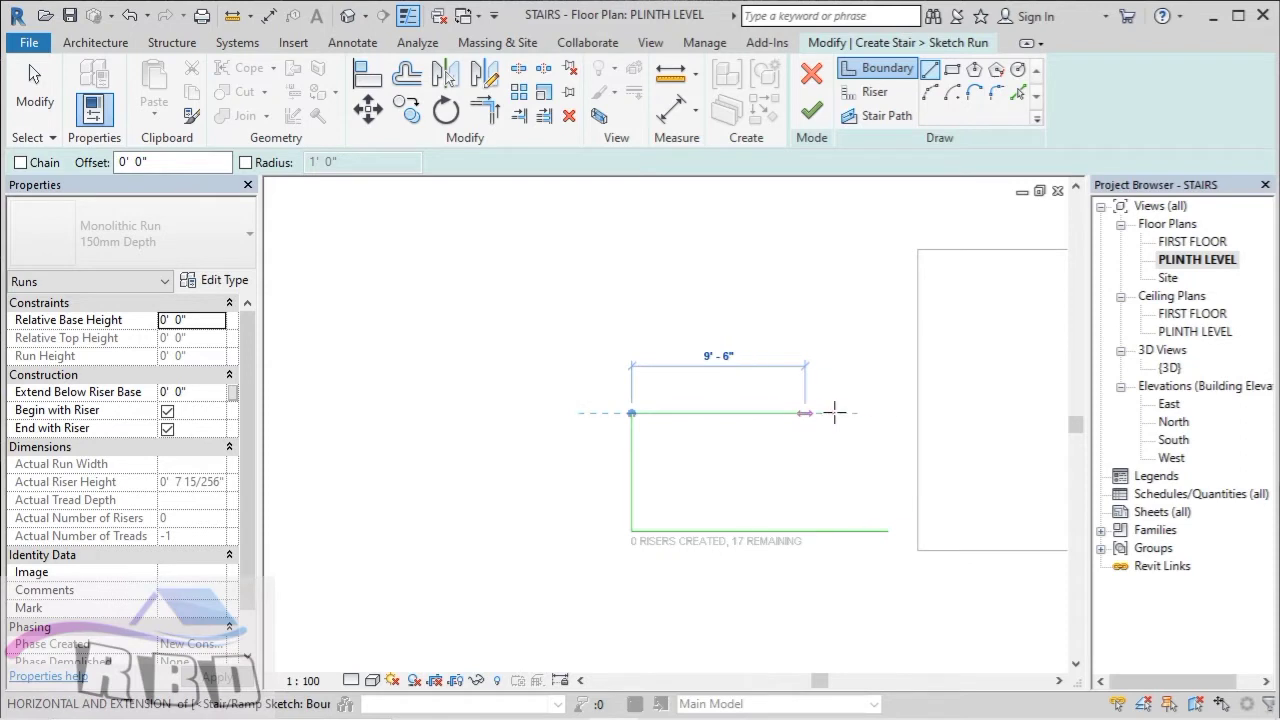
left_click(887, 413)
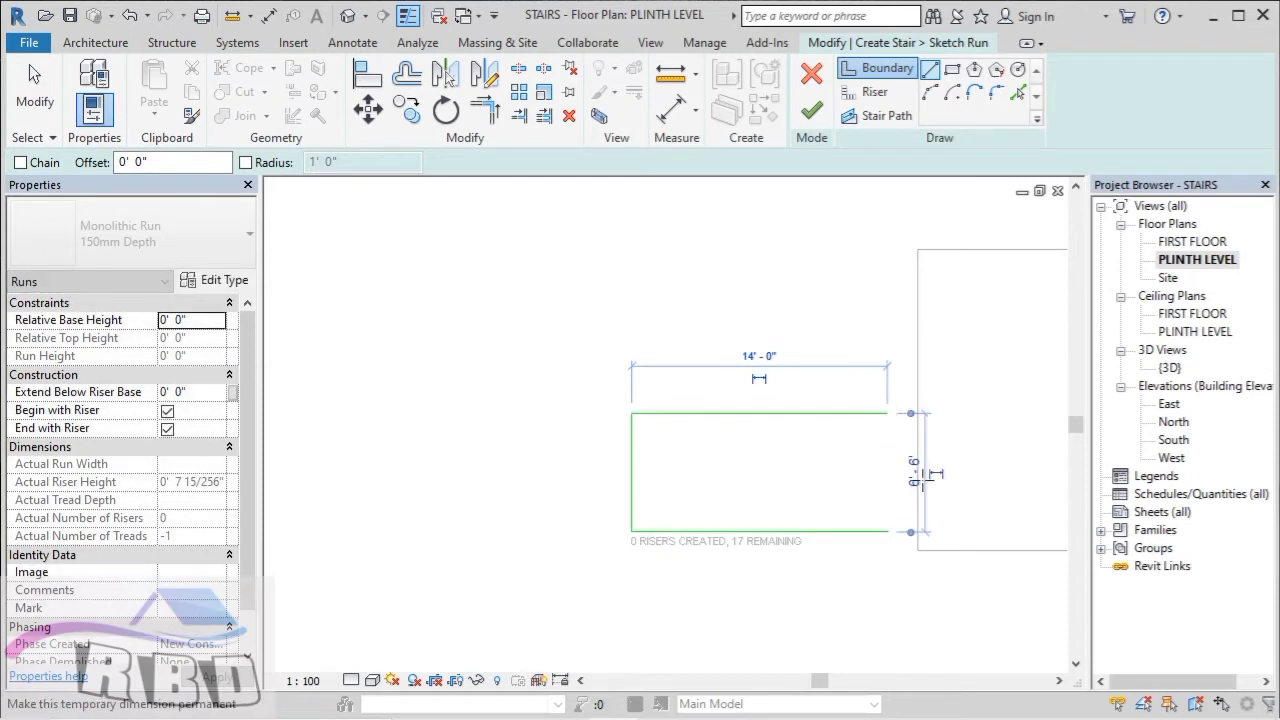
scroll(925, 476, "up", 3)
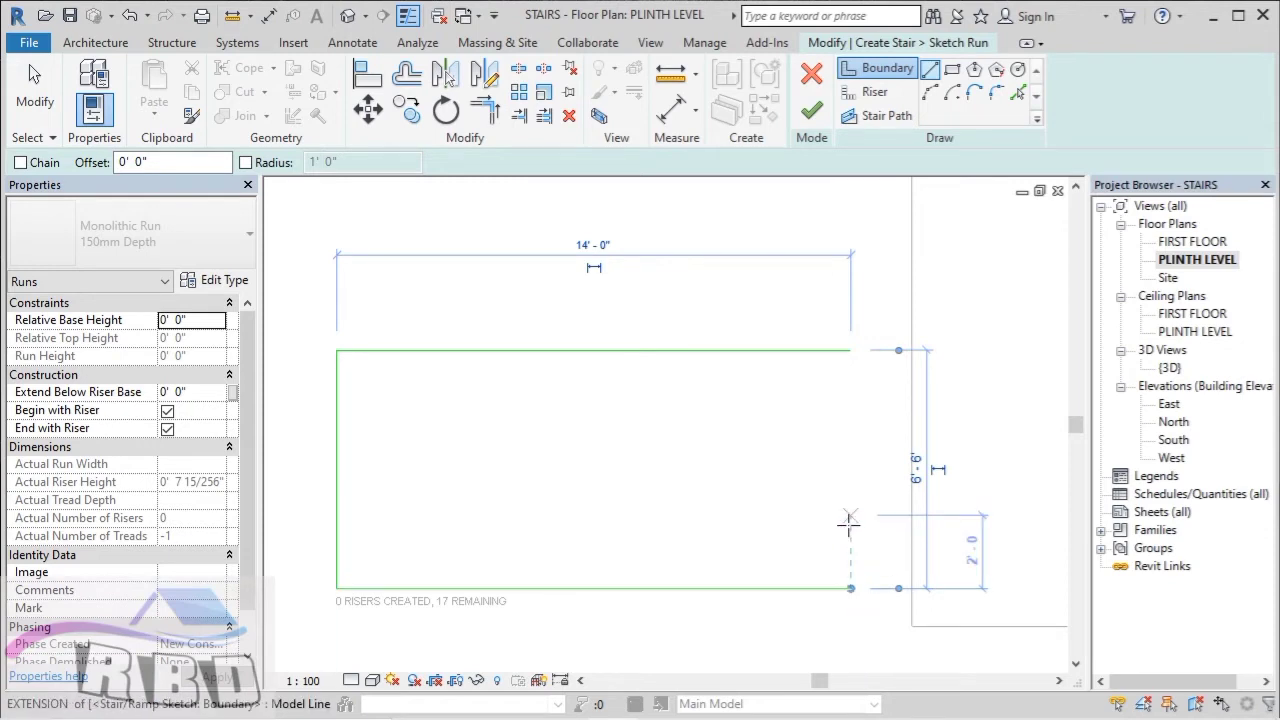
key("Escape")
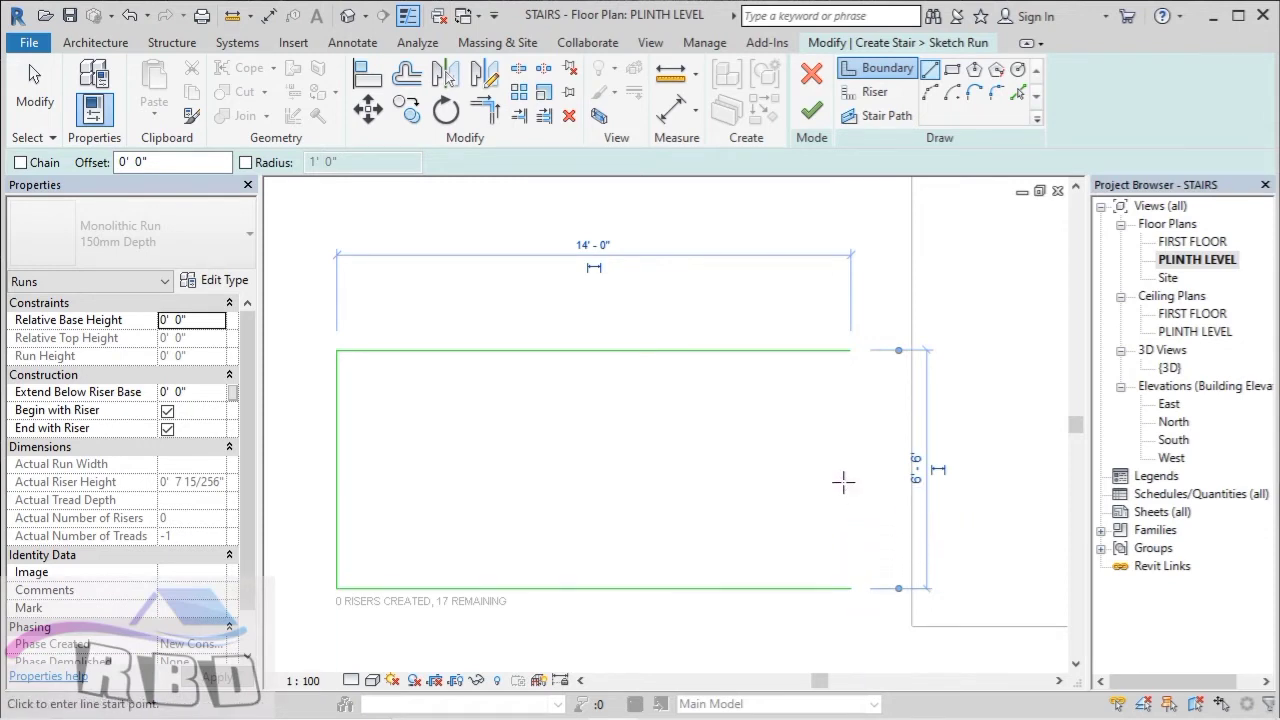
Step: Draw a 10' horizontal inner boundary line from the open end of the outline, 3' above its lower edge
left_click(848, 478)
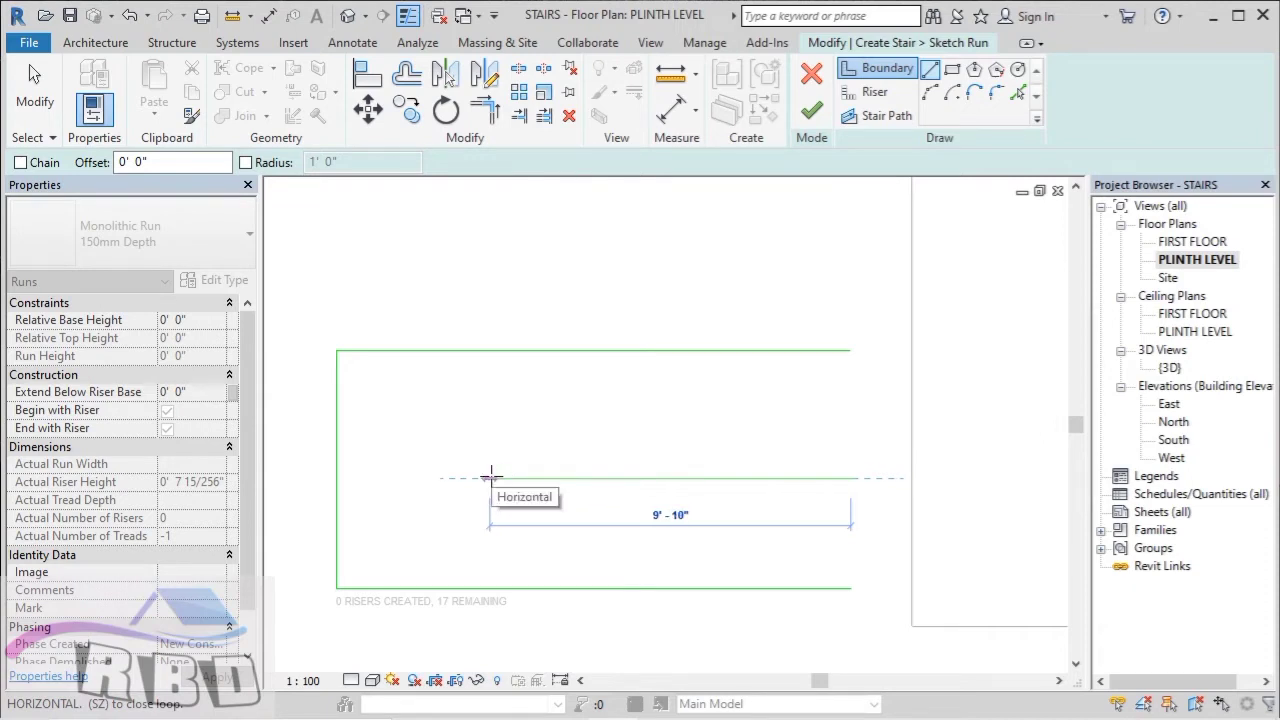
type("1")
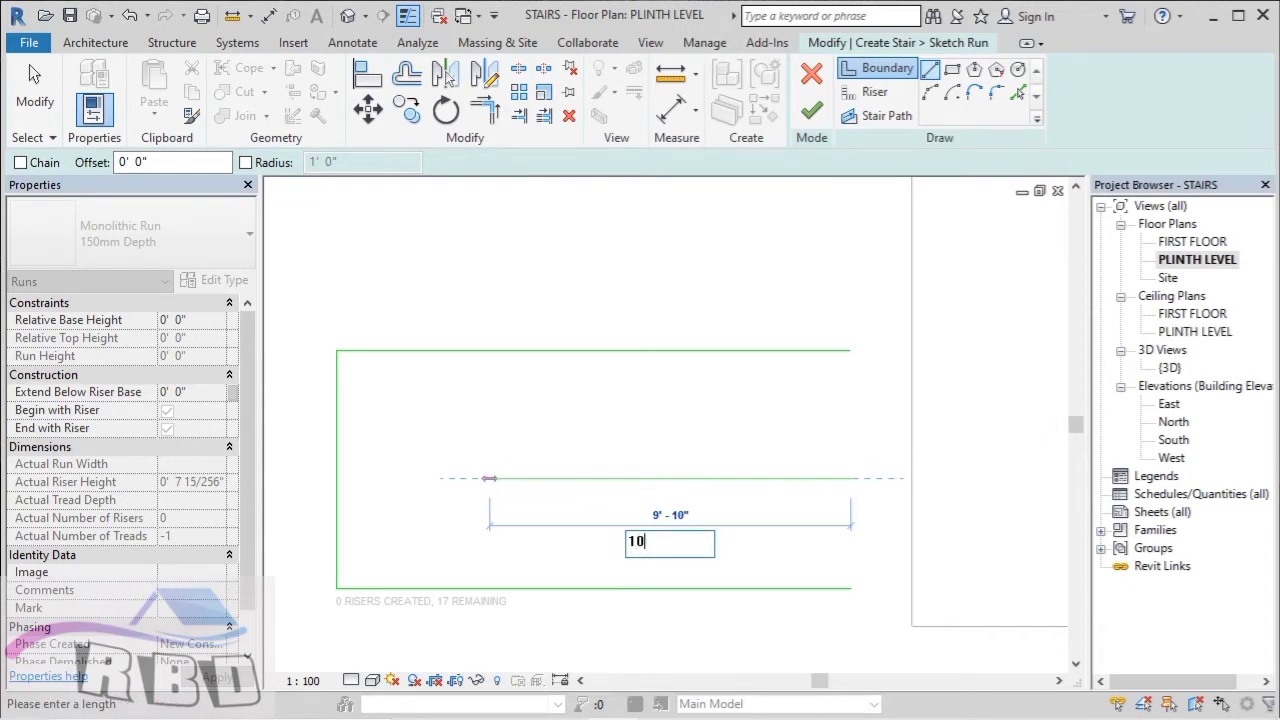
type("0")
key("Return")
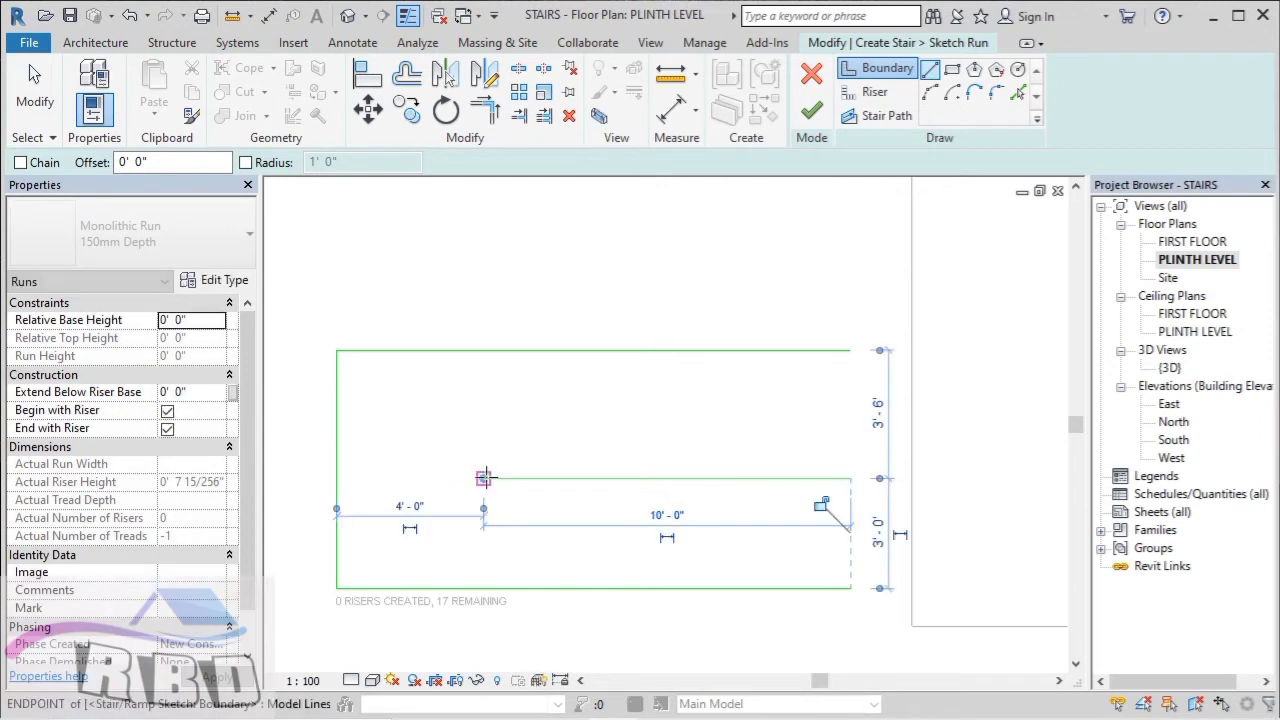
Step: Add a 6" vertical boundary line up from the inner line's far end and a parallel 10' line back to the open end
left_click(484, 478)
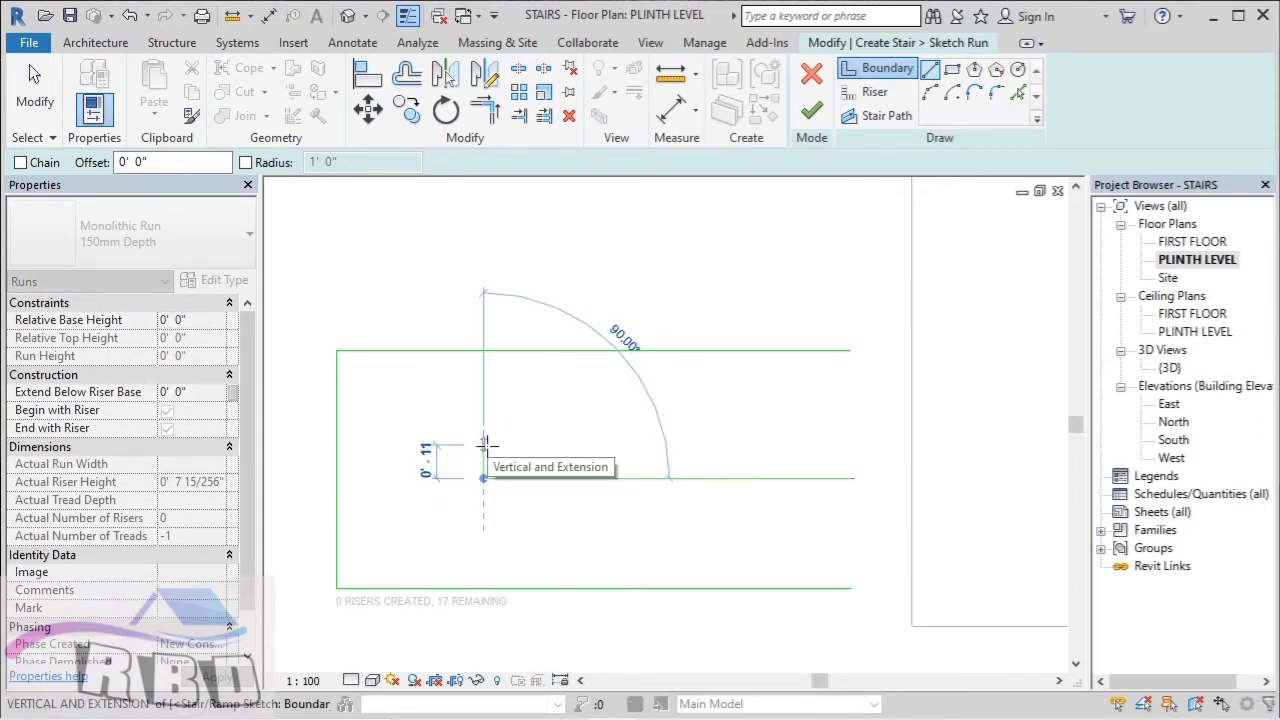
type("0'")
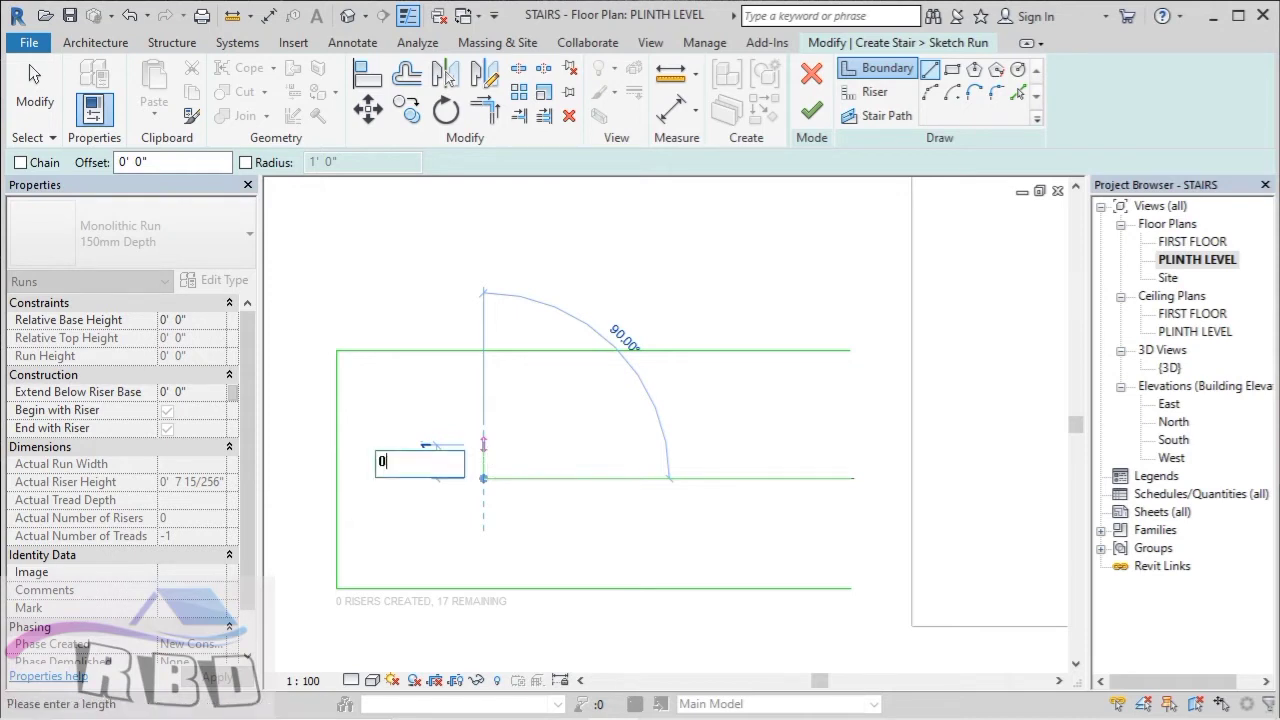
type(" - 6")
key("Return")
left_click(484, 460)
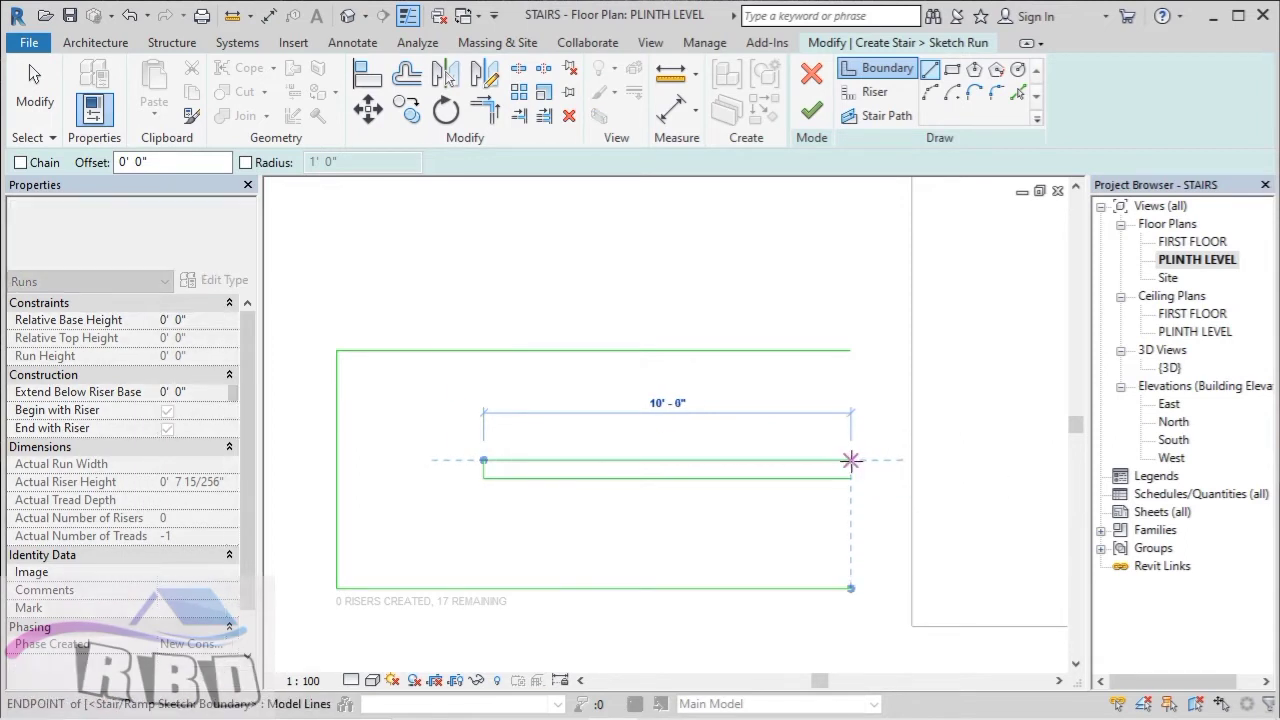
left_click(850, 460)
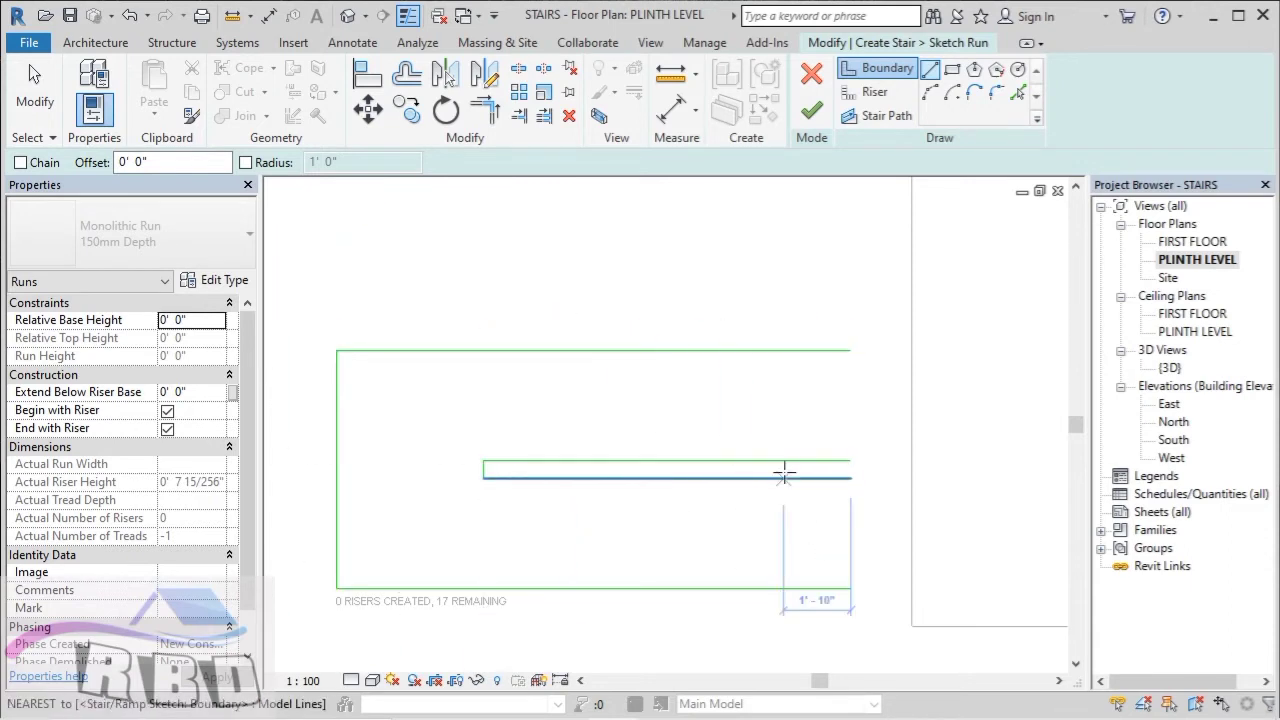
Step: Draw a vertical riser line across the open end of the upper flight, between the outer and inner boundaries
left_click(855, 100)
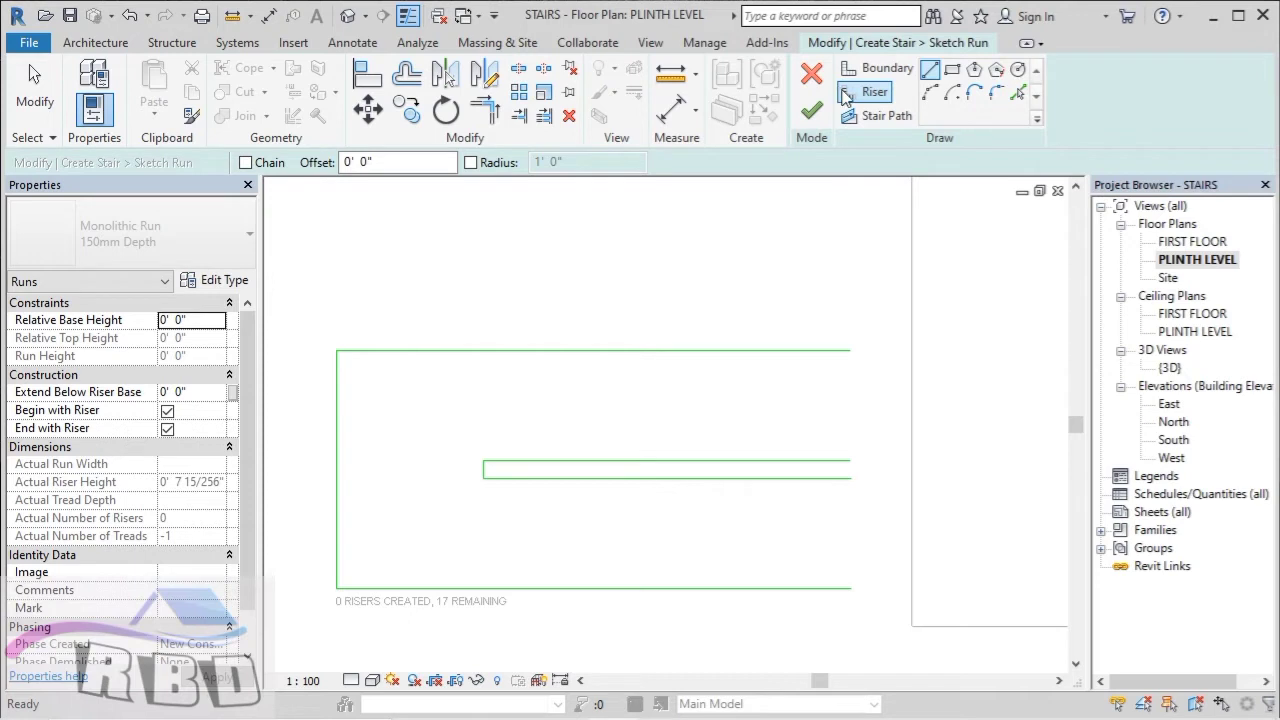
left_click(932, 69)
left_click(848, 350)
left_click(849, 440)
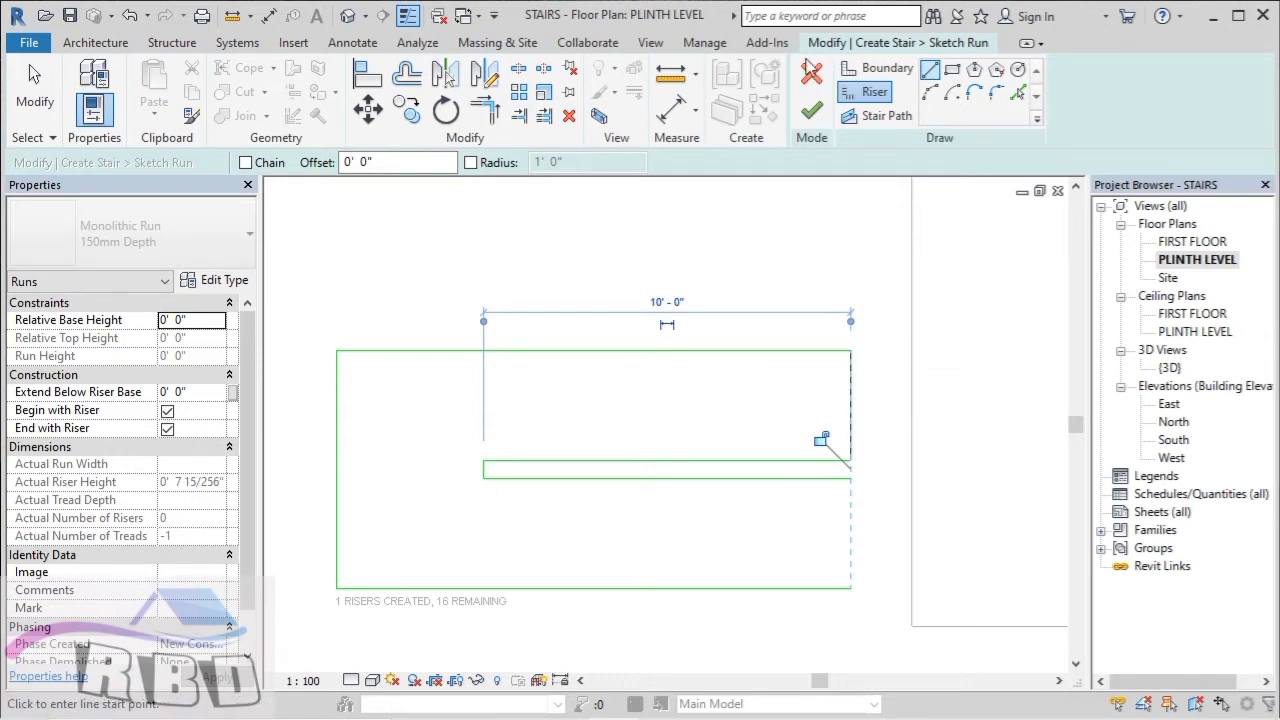
Step: Offset copies of the riser at 1' spacing along the upper flight until the landing end of the inner boundary
left_click(401, 81)
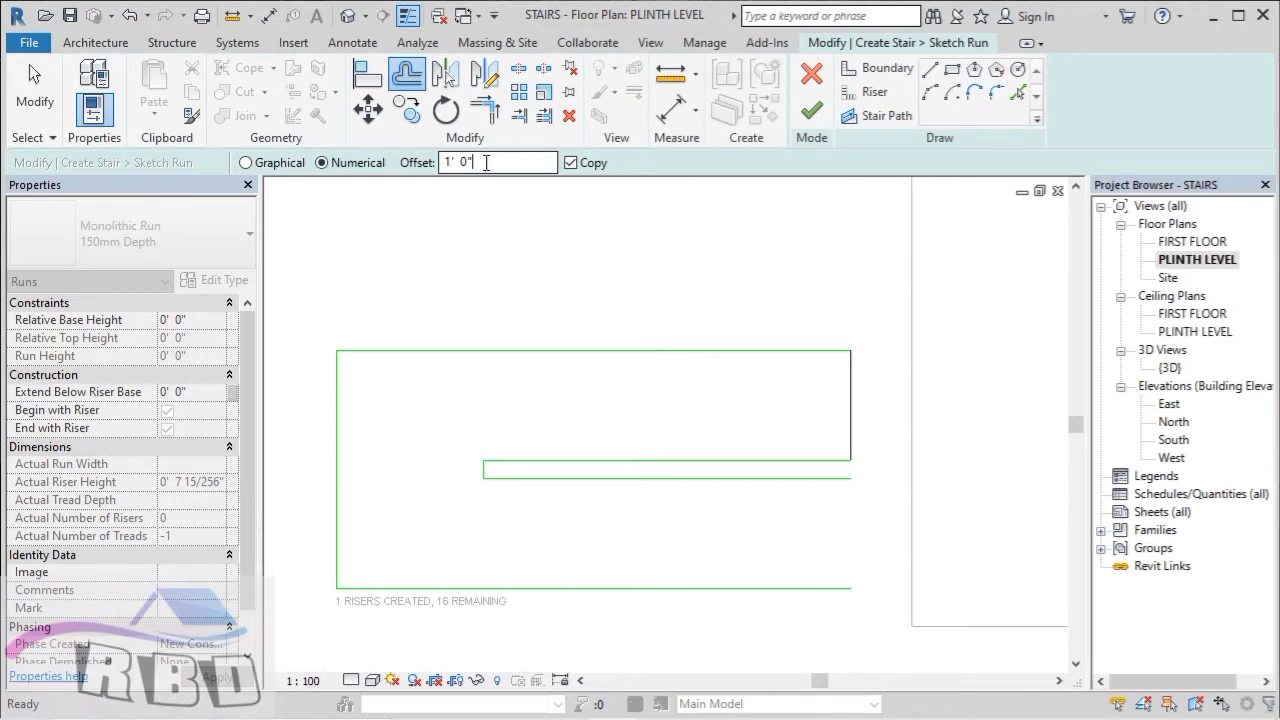
left_click_drag(486, 163, 437, 161)
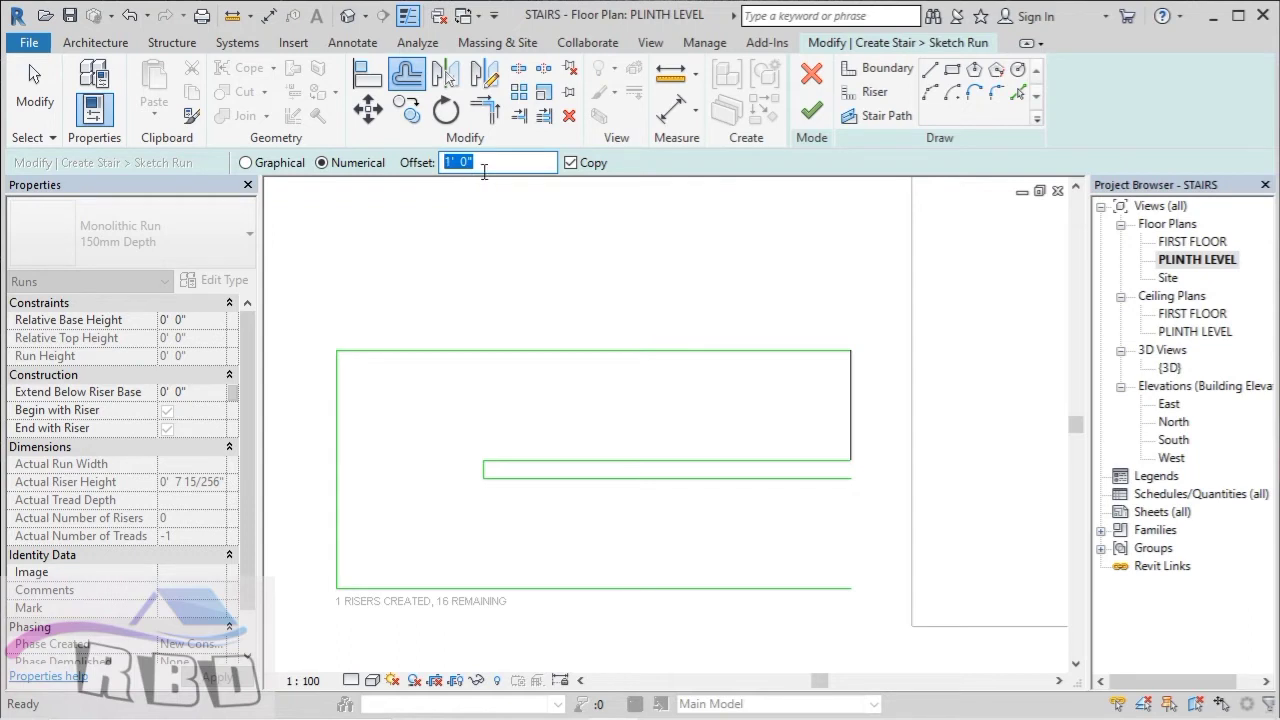
left_click(845, 400)
left_click(814, 395)
left_click(772, 400)
left_click(735, 403)
left_click(699, 410)
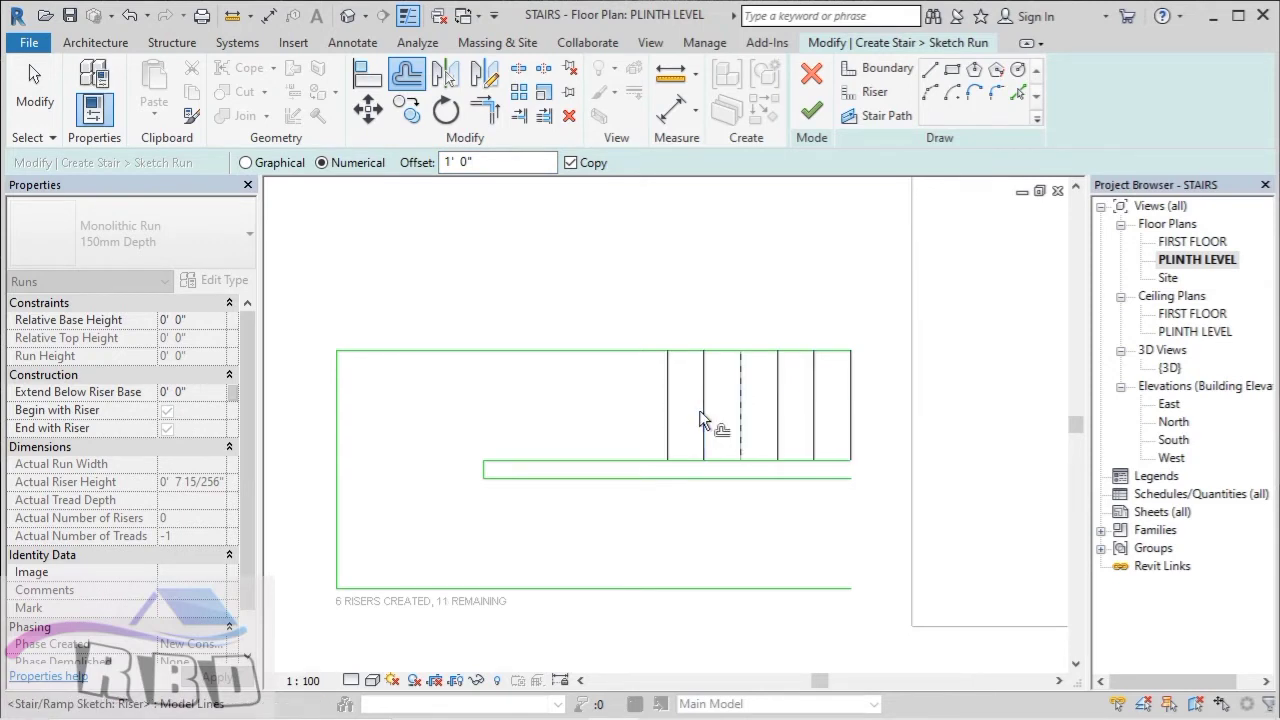
left_click(667, 418)
left_click(624, 406)
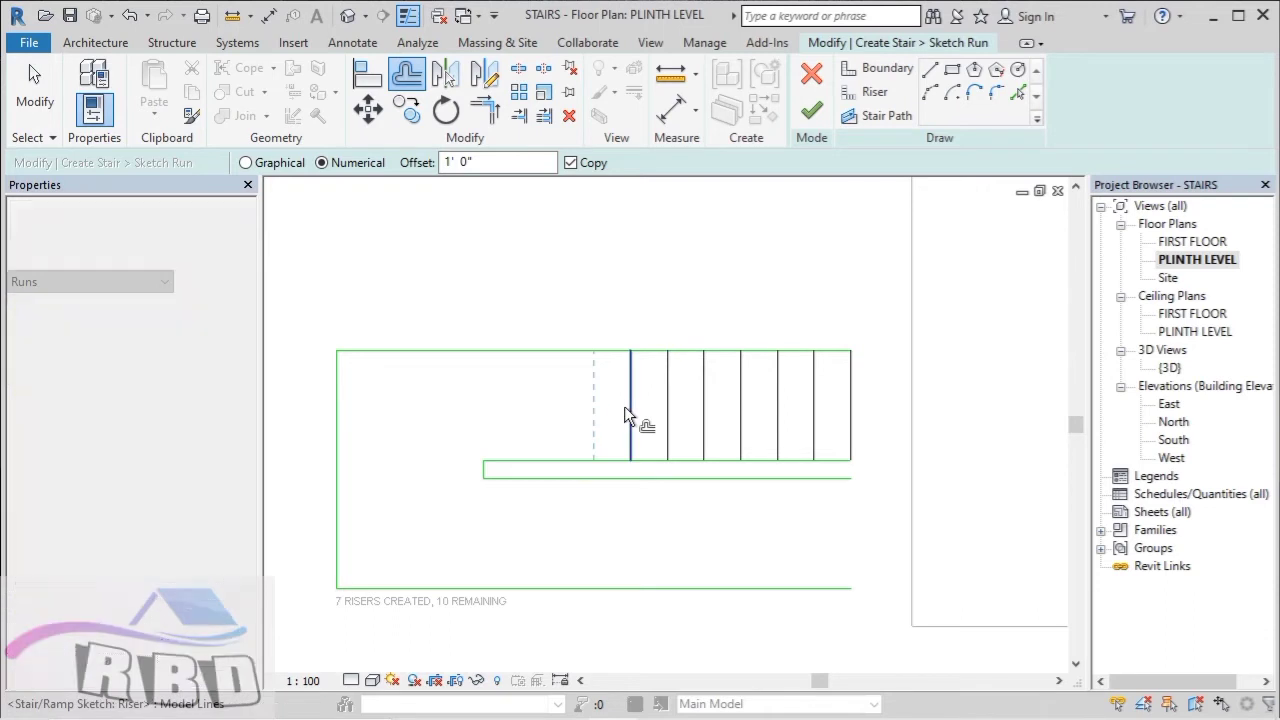
left_click(589, 416)
left_click(550, 422)
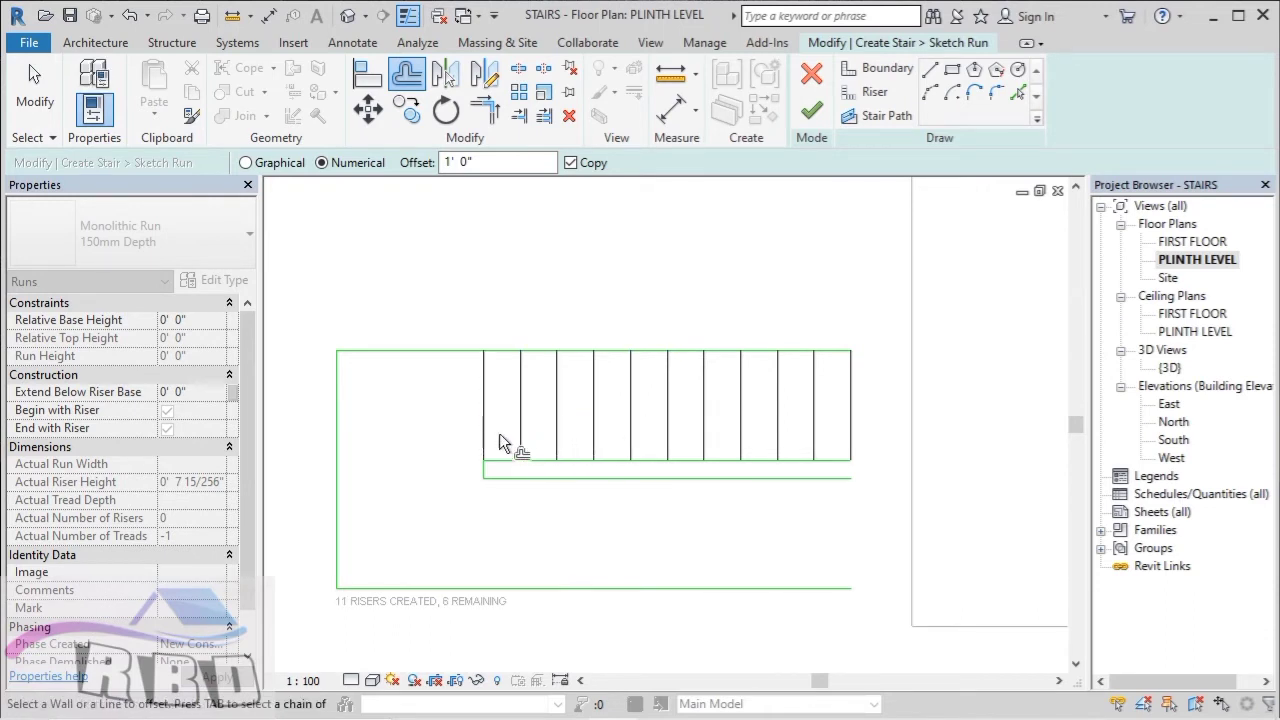
left_click(514, 436)
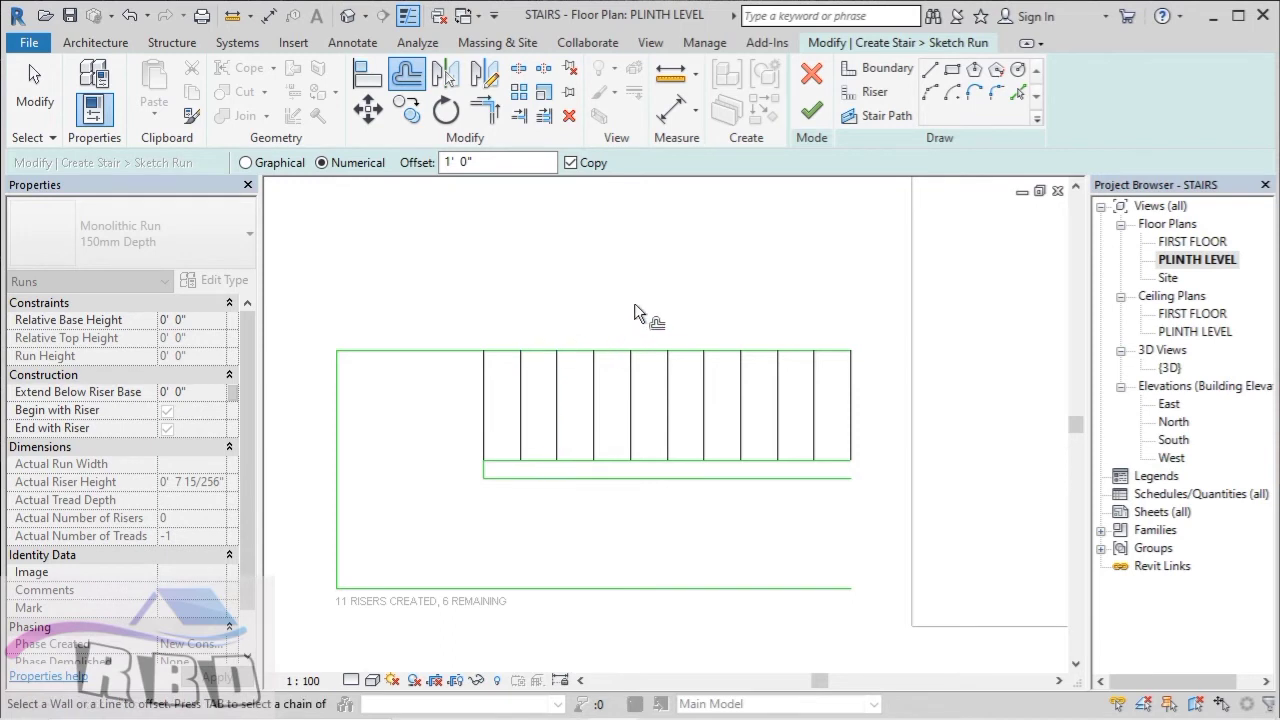
key("Escape")
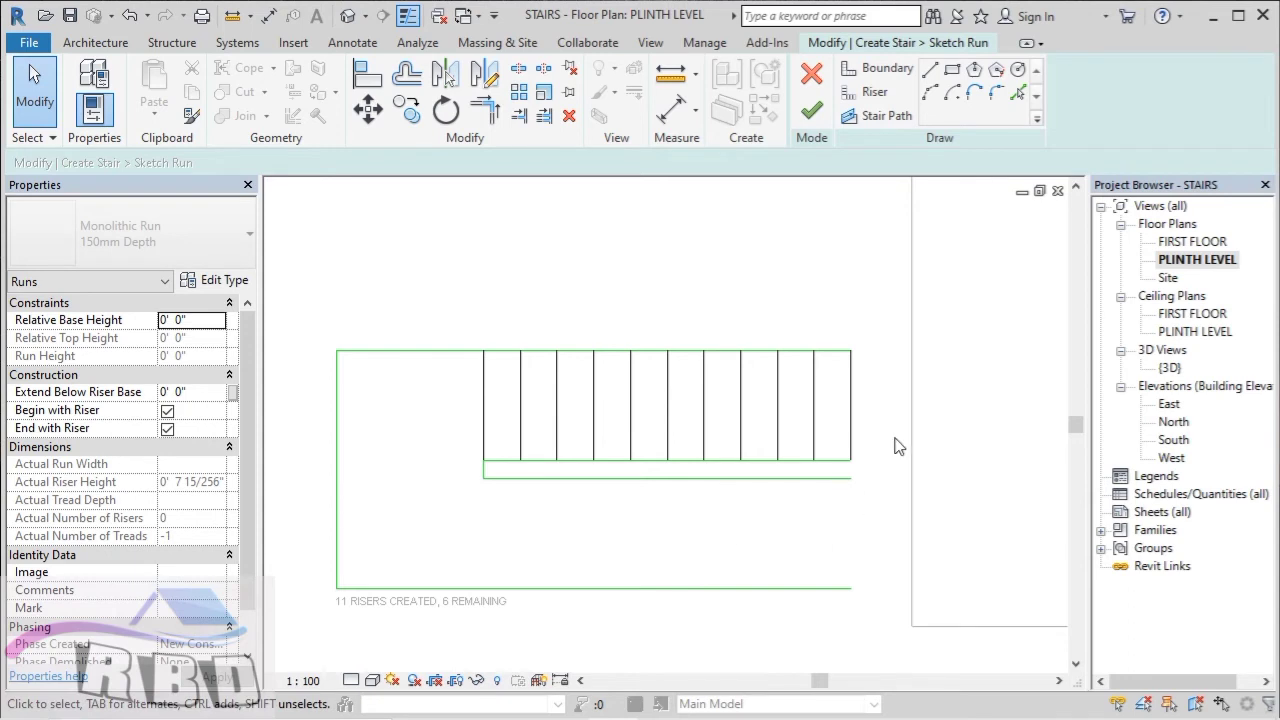
Step: Mirror all the upper flight's risers into the lower flight about a horizontal axis through the midpoint of the 6" boundary line
left_click_drag(879, 413, 461, 408)
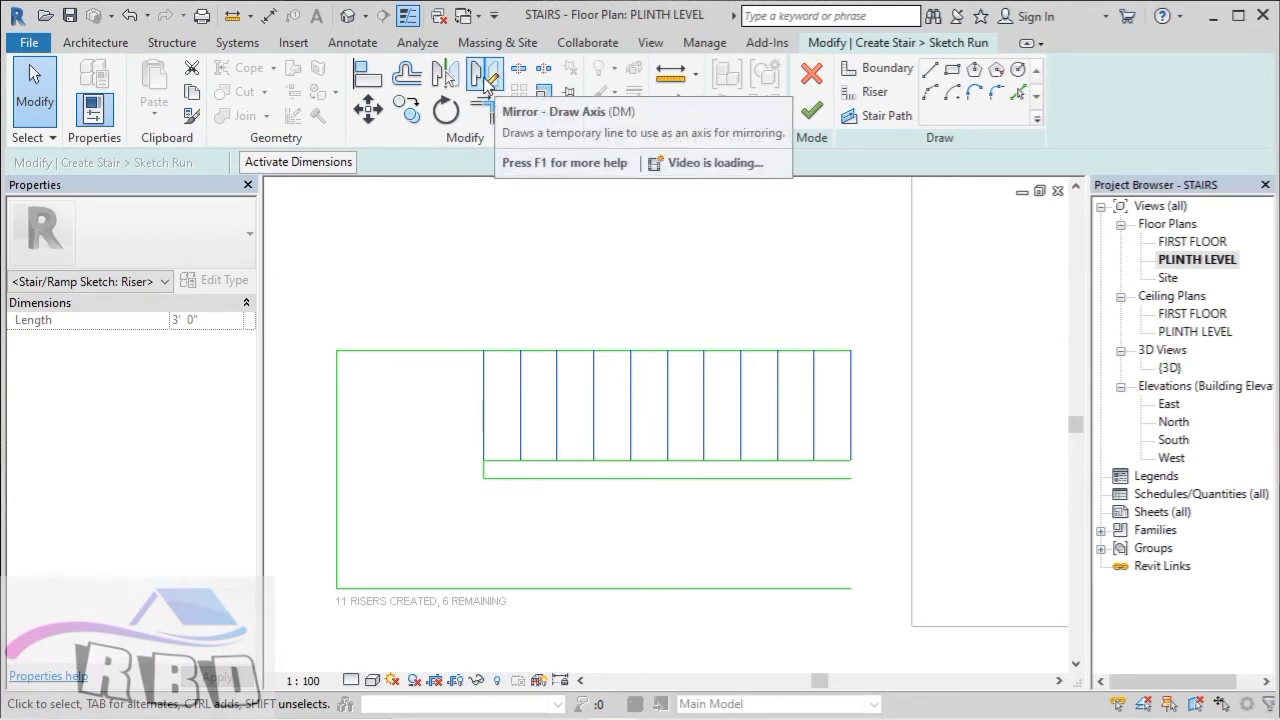
left_click(487, 80)
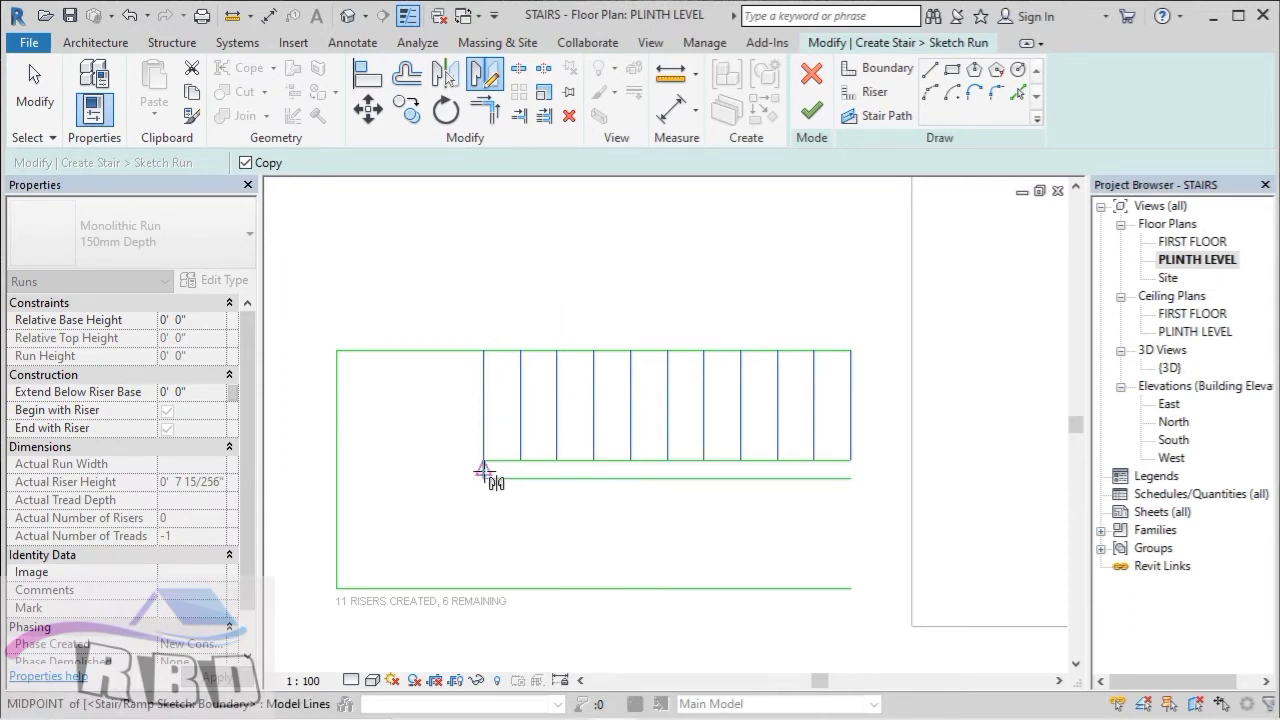
scroll(483, 470, "up", 2)
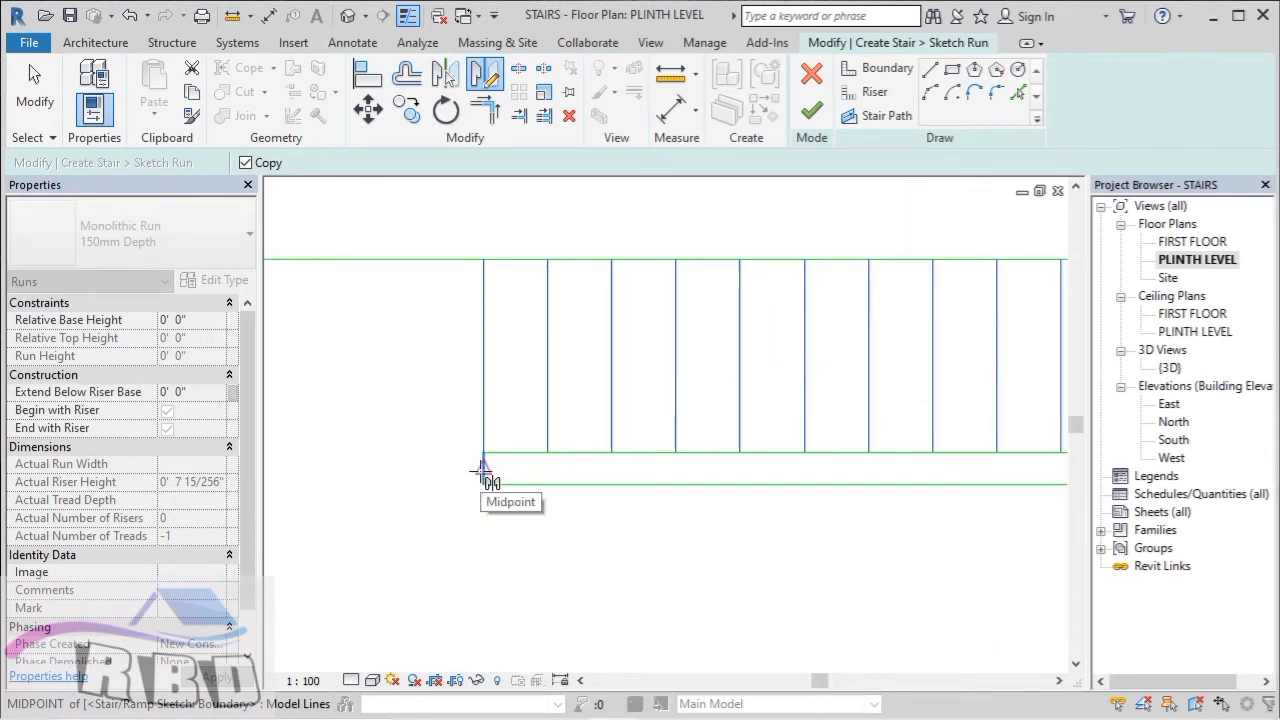
scroll(483, 470, "down", 3)
left_click(483, 471)
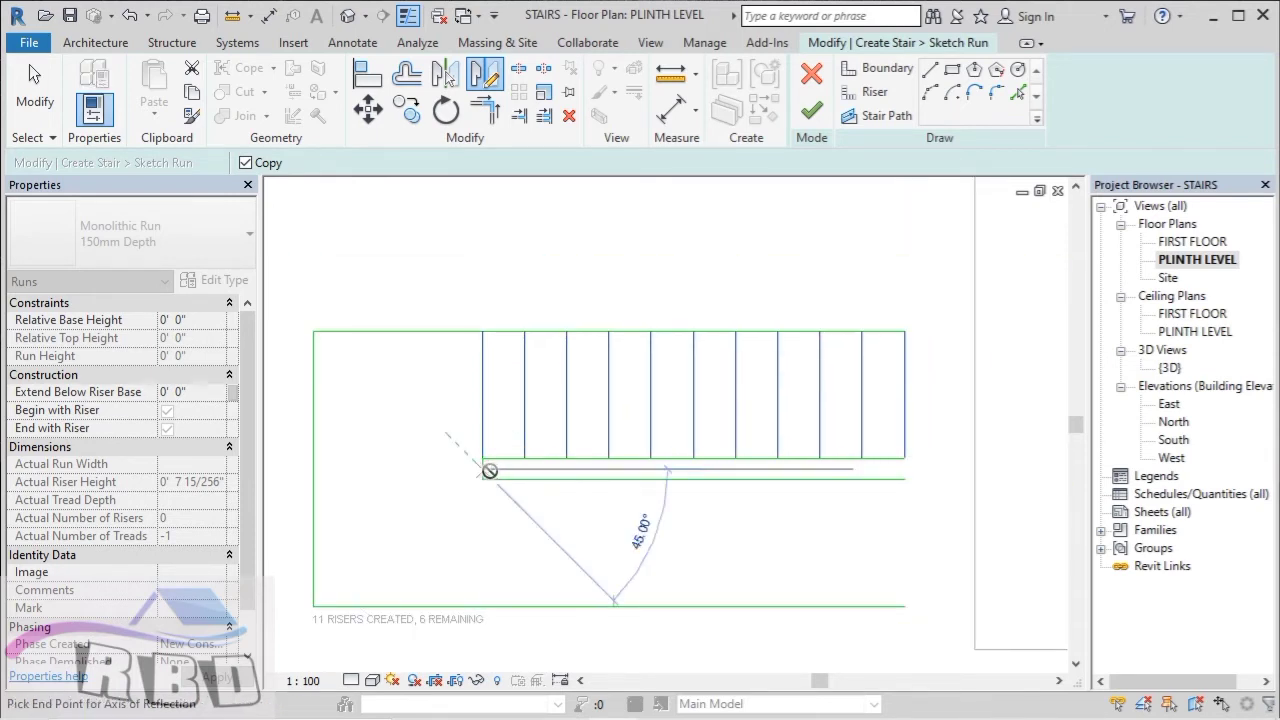
left_click(935, 470)
left_click(891, 308)
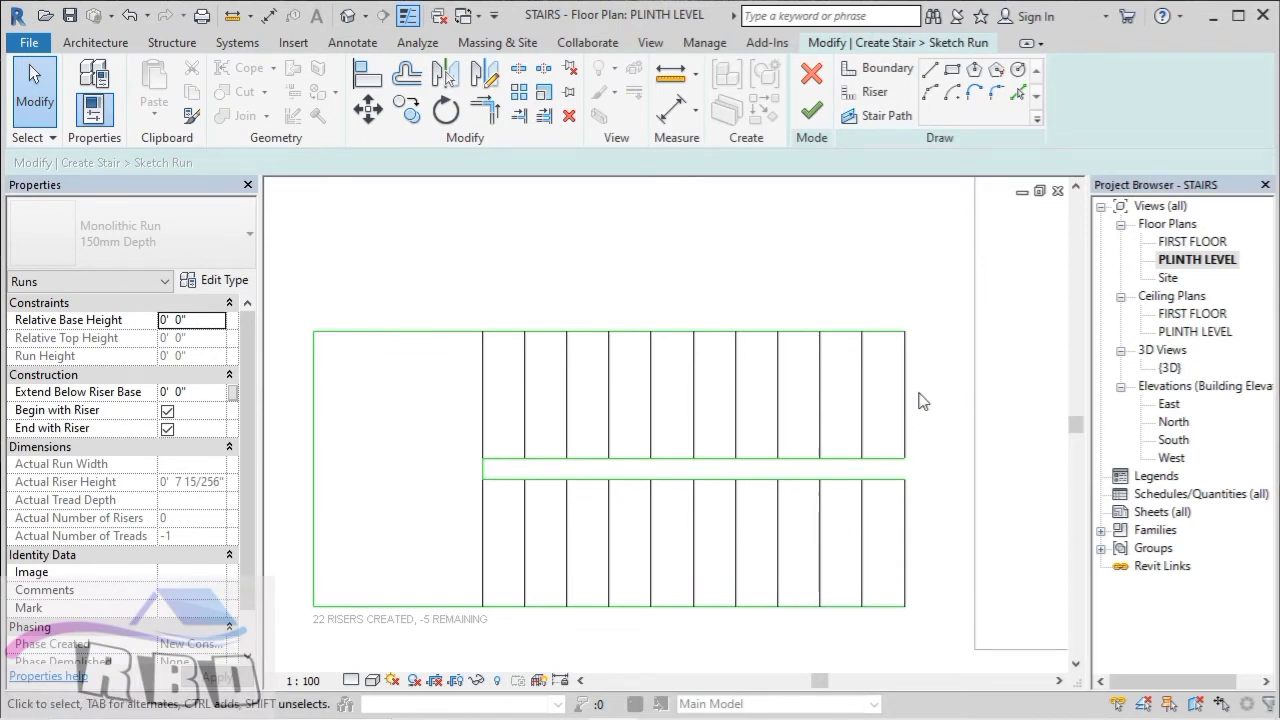
Step: Draw a U-shaped stair path through the upper flight's centre, about 2'-2" into the landing, about 3'-7" down, and back through the lower flight
left_click(898, 120)
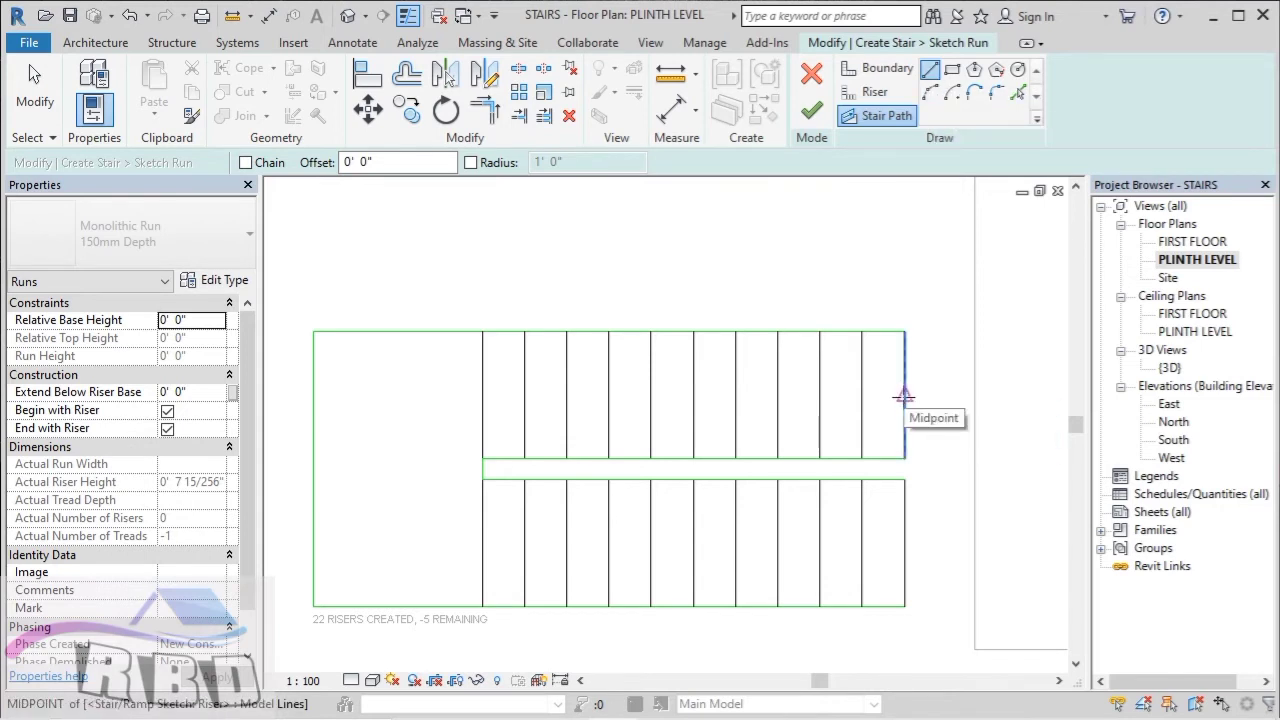
left_click(903, 397)
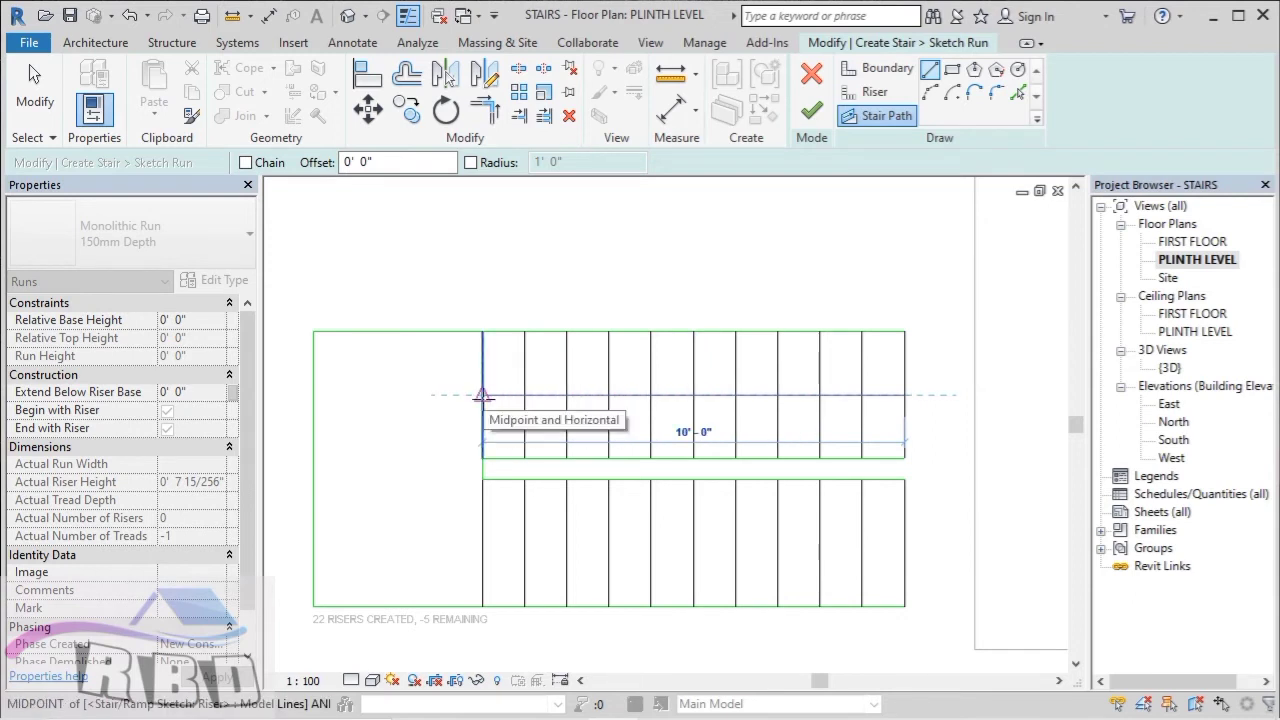
left_click(483, 396)
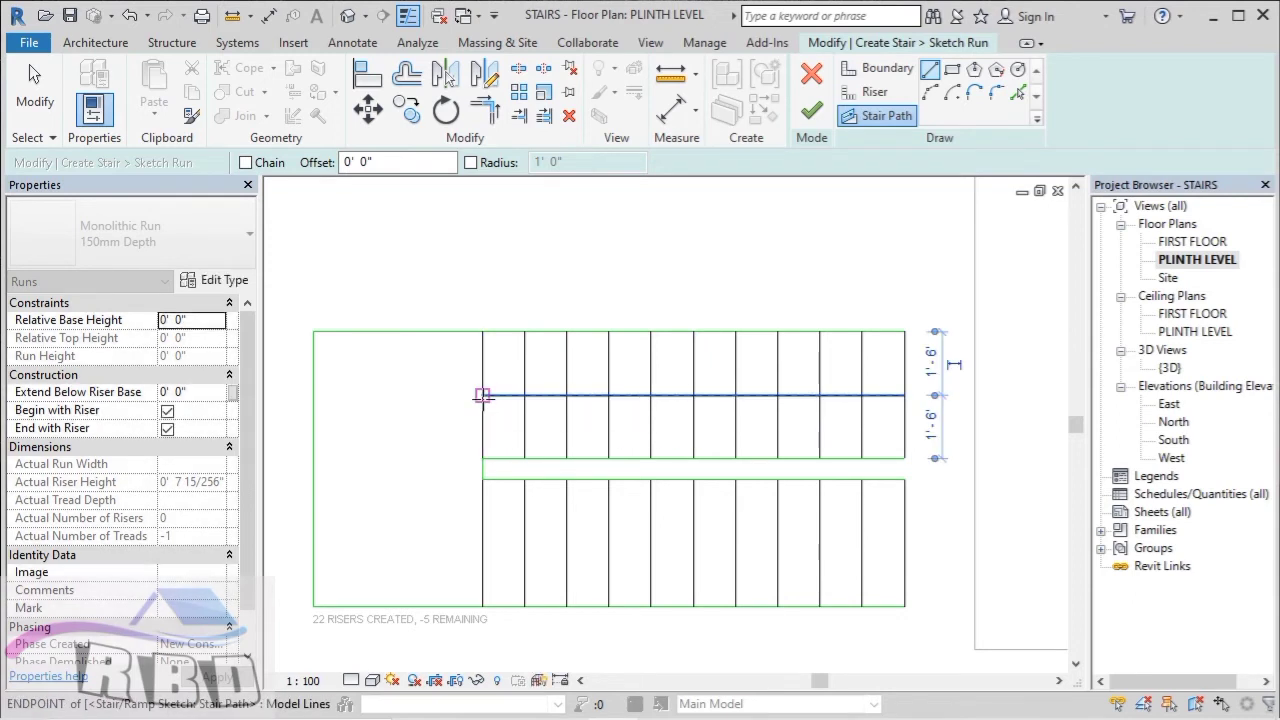
left_click(390, 395)
left_click(390, 395)
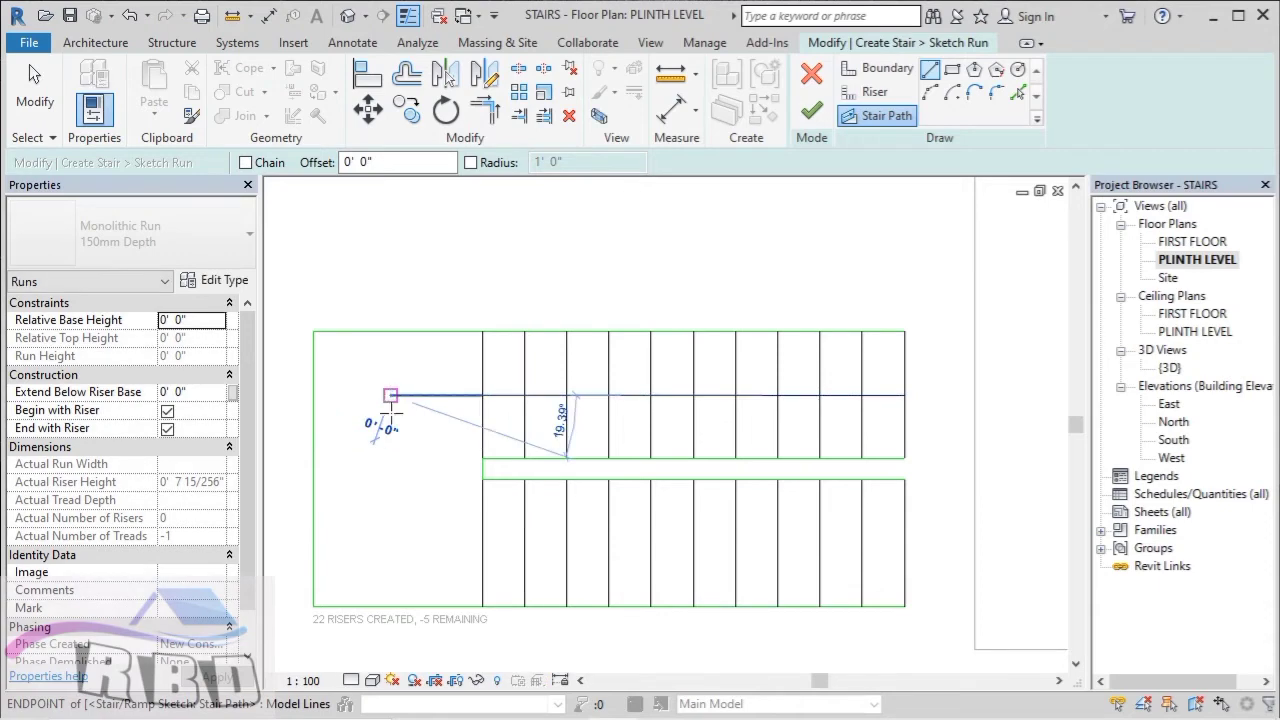
left_click(390, 545)
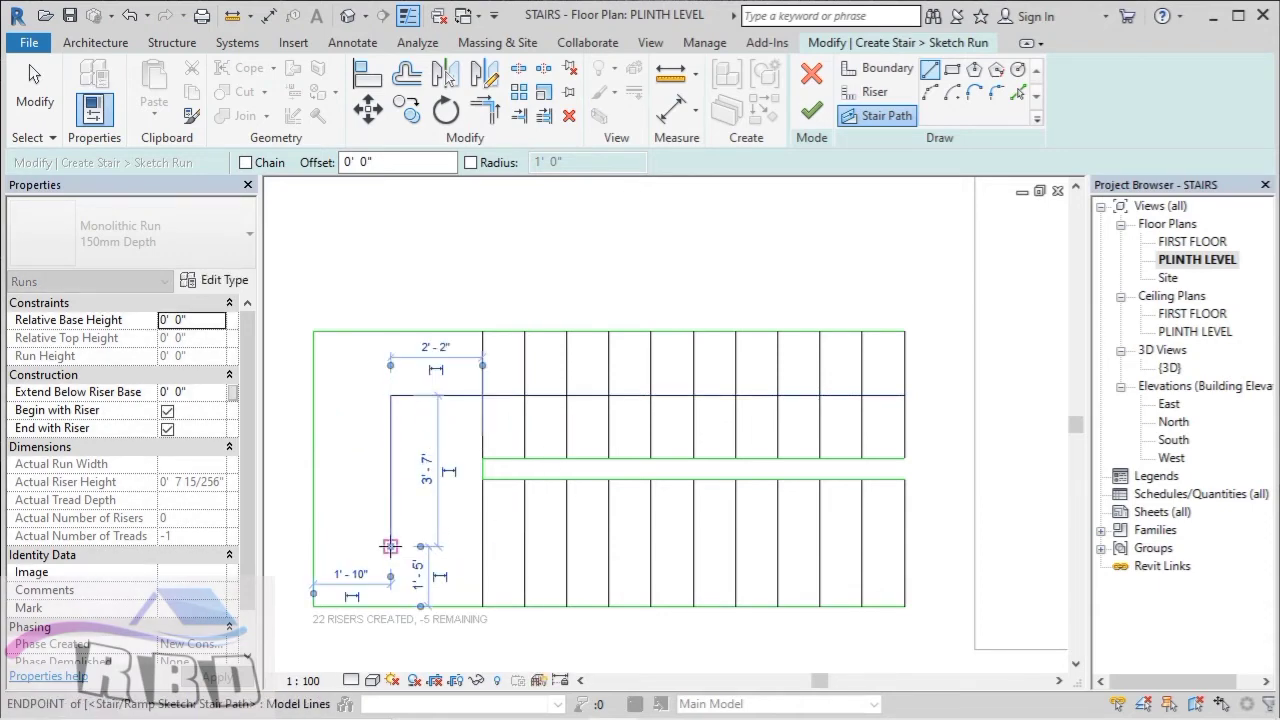
left_click(483, 546)
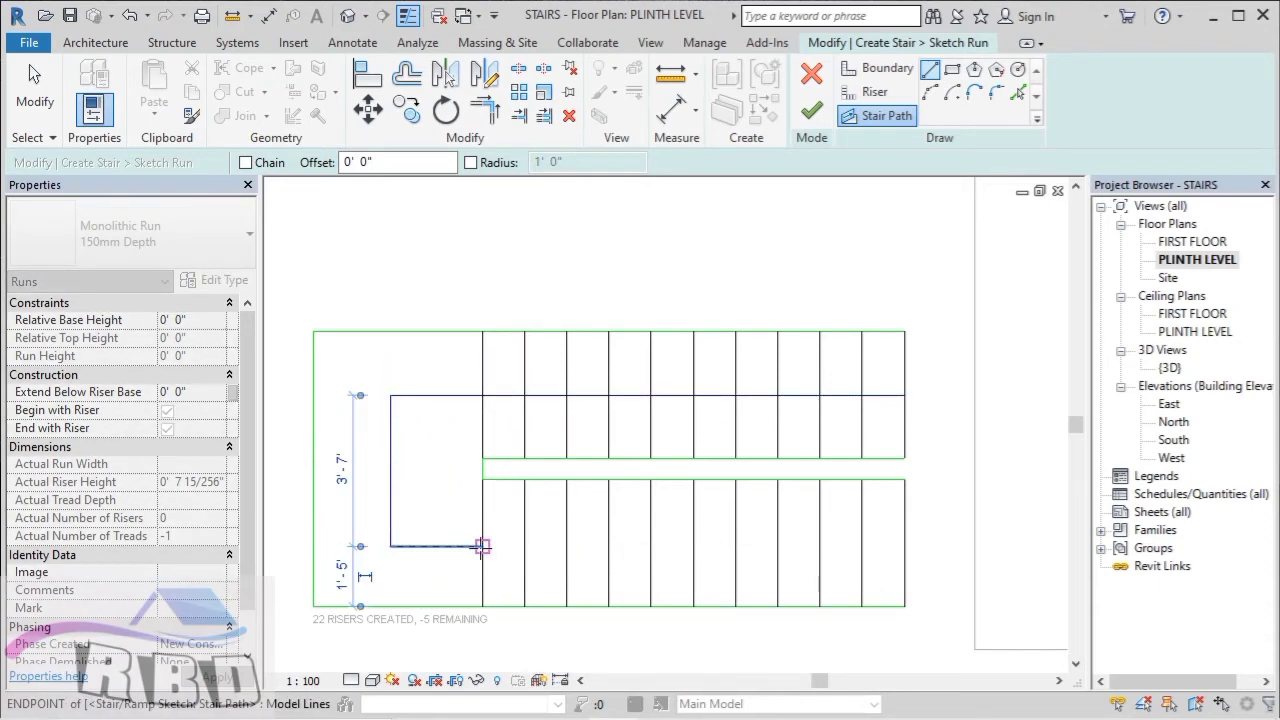
left_click(904, 546)
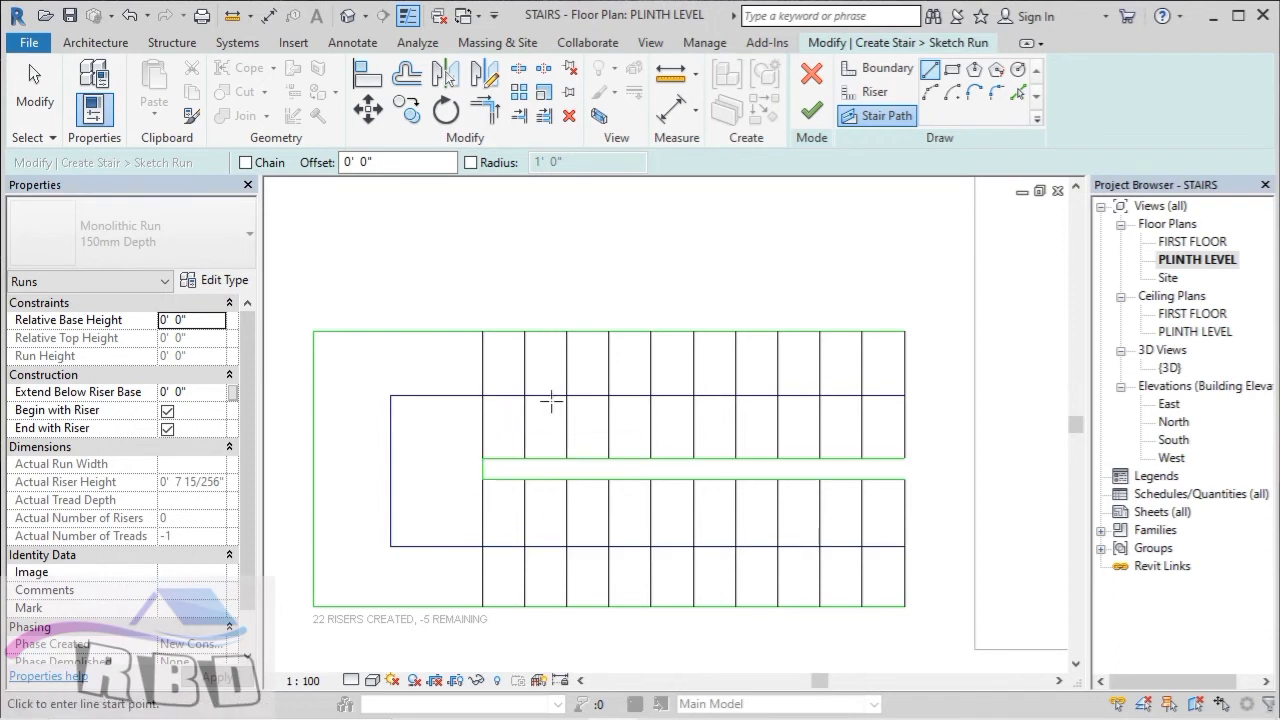
Step: Finish the run sketch and flip the stair's direction so it climbs from the upper flight to the lower one
left_click(812, 112)
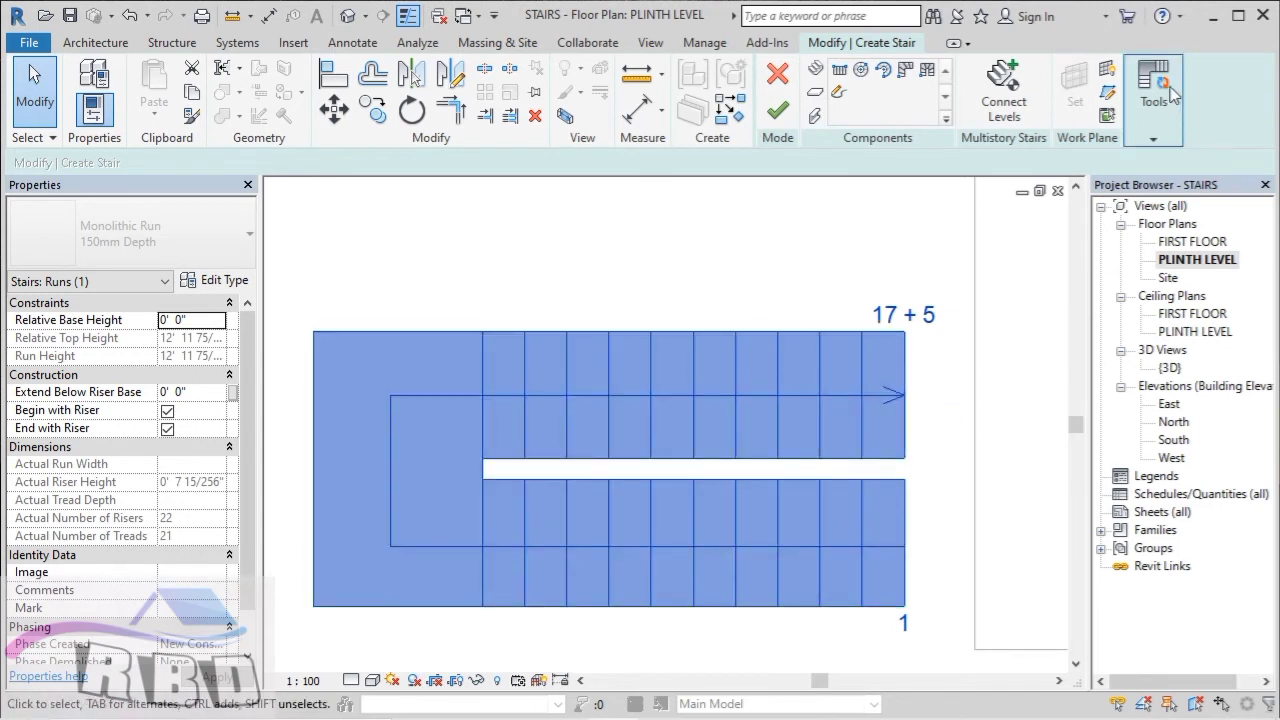
left_click(1143, 88)
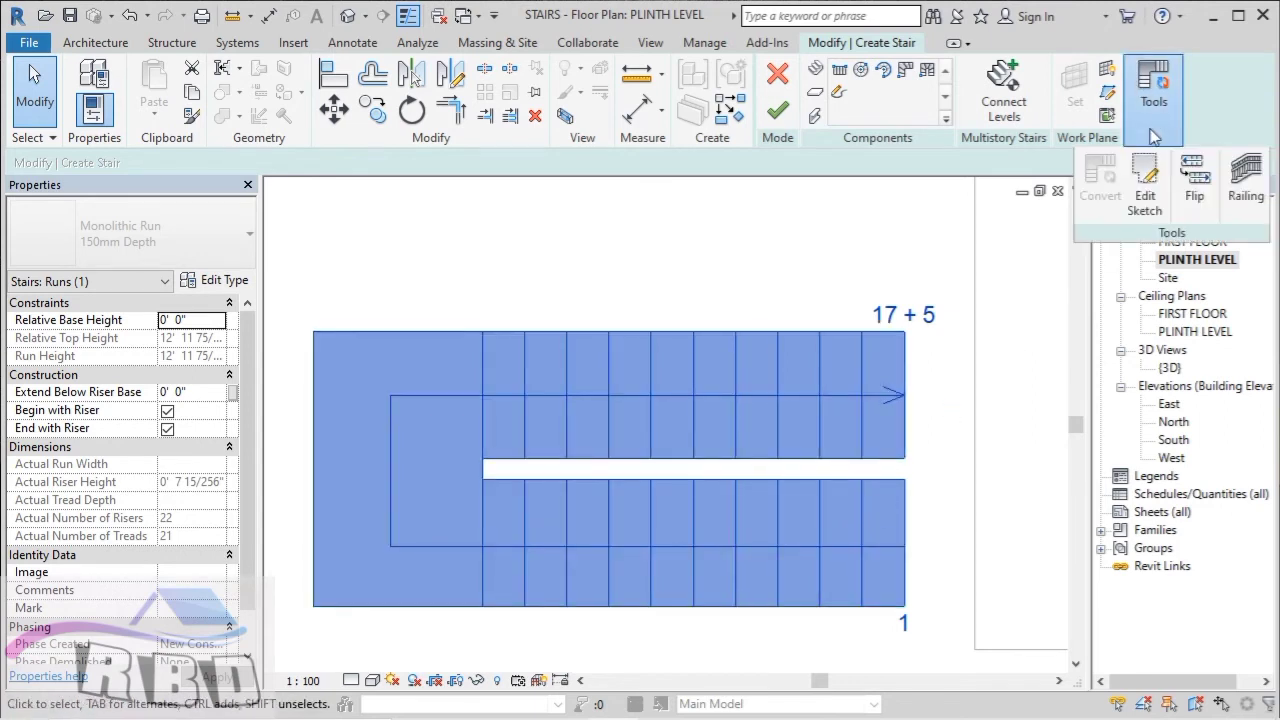
left_click(1205, 202)
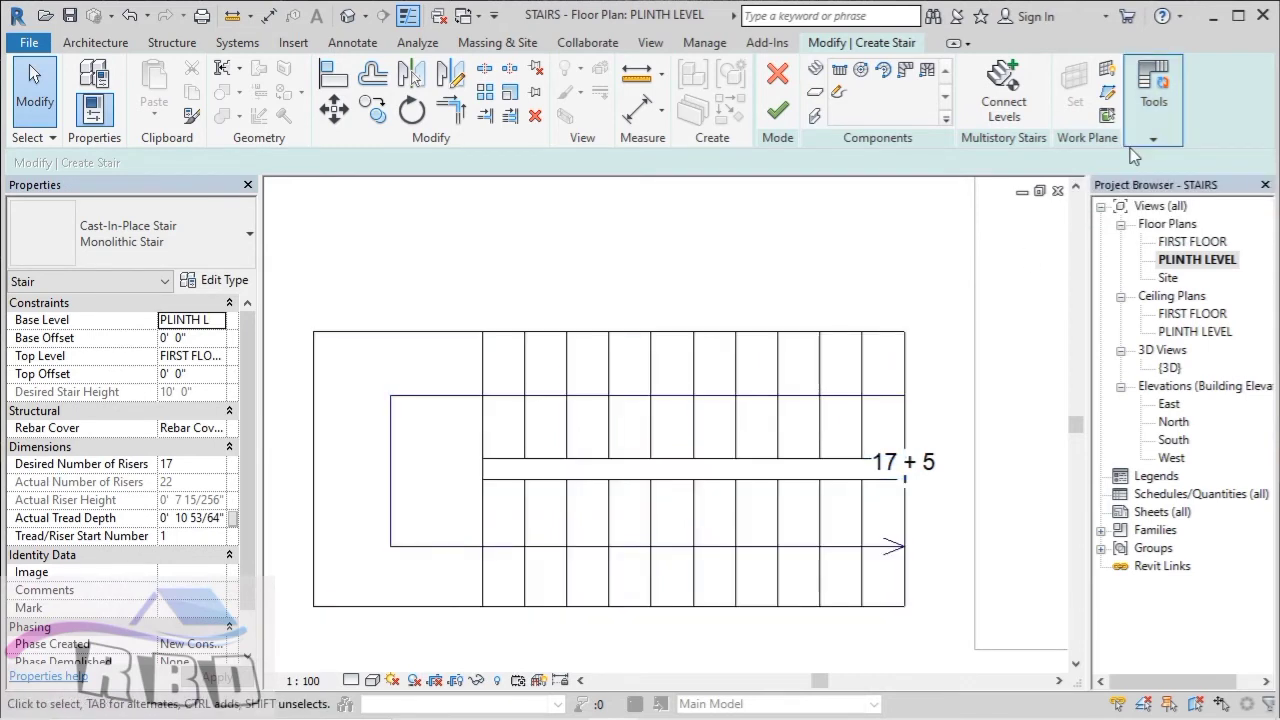
mouse_move(1155, 138)
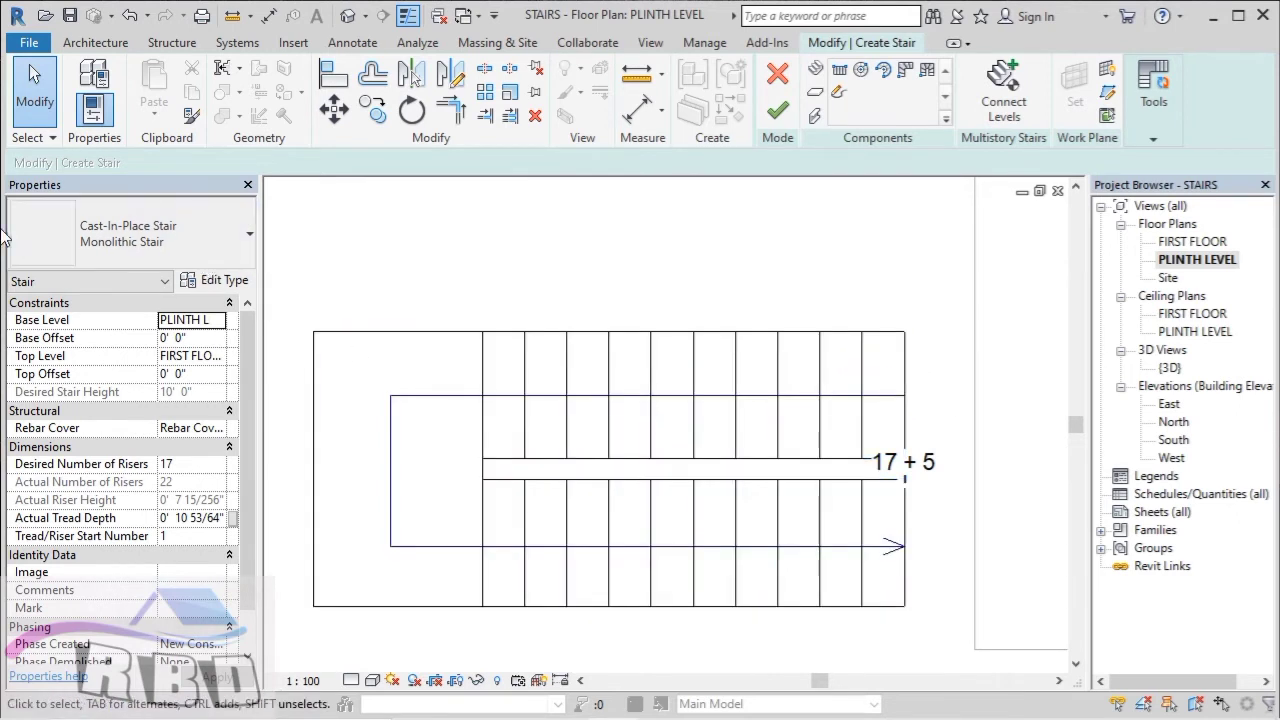
Step: Set the stair type to Cast-In-Place Monolithic Stair and its base level to PLINTH LEVEL
left_click(211, 240)
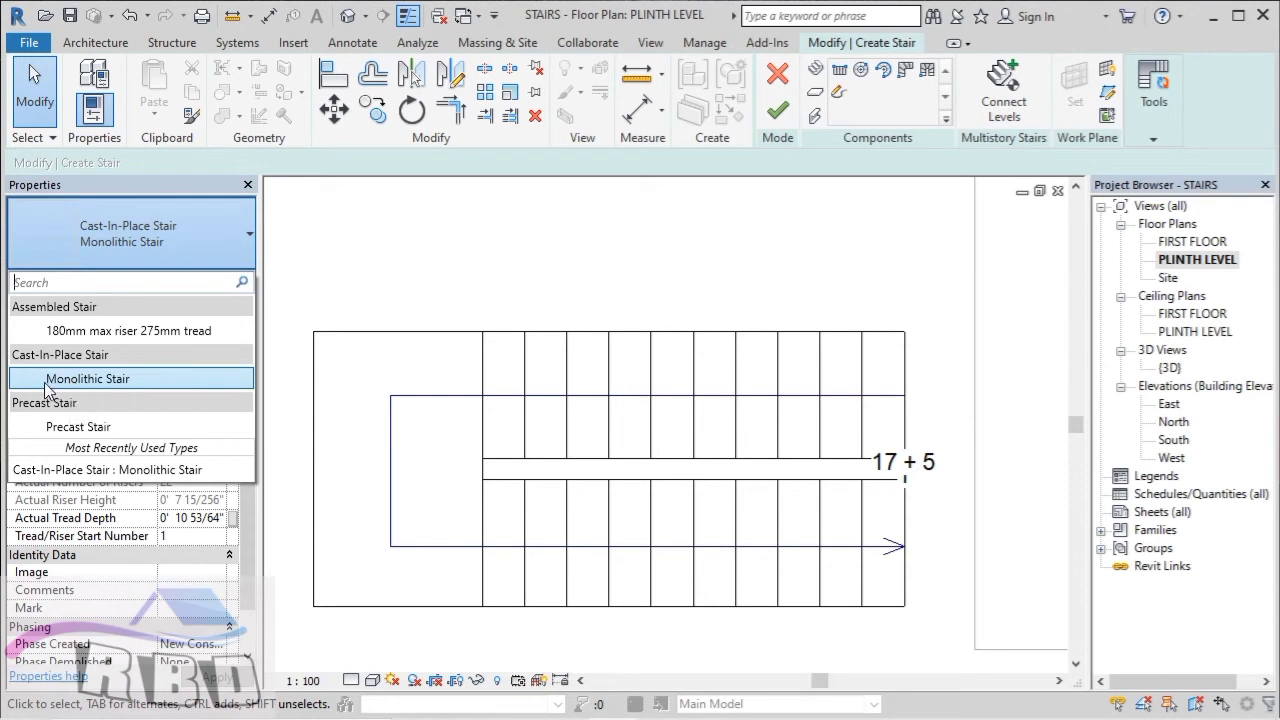
left_click(106, 384)
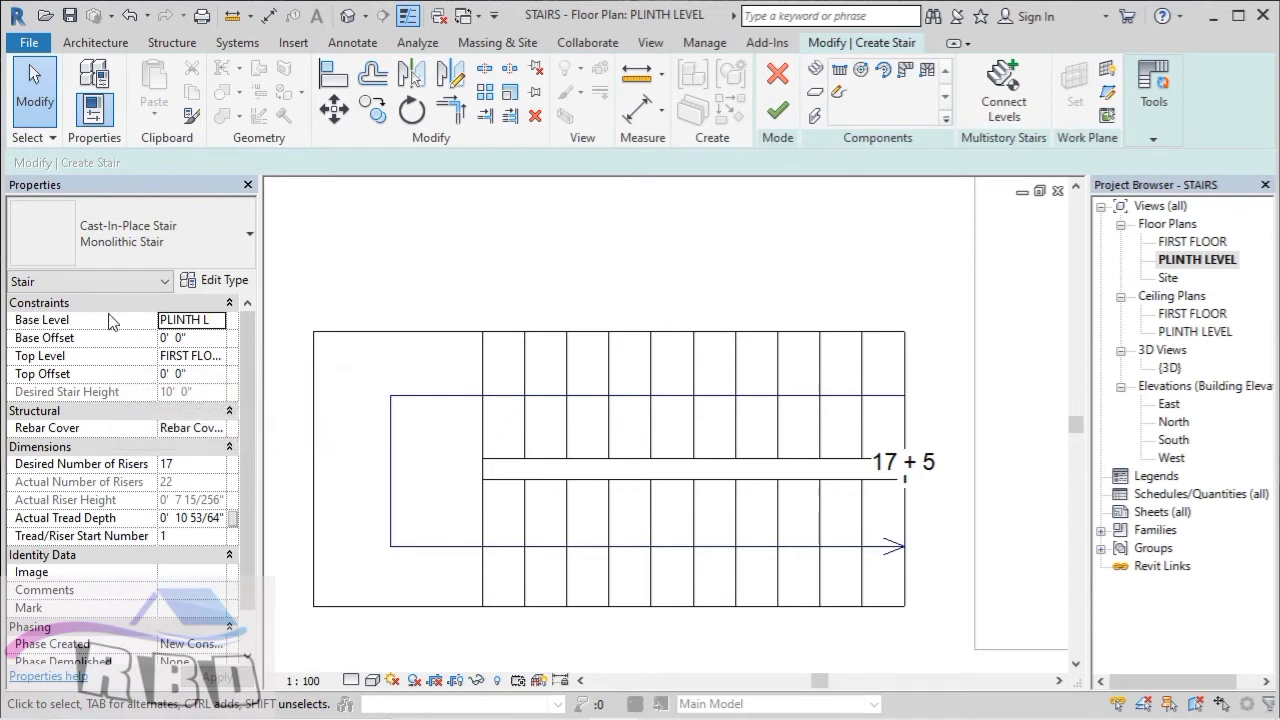
left_click(183, 326)
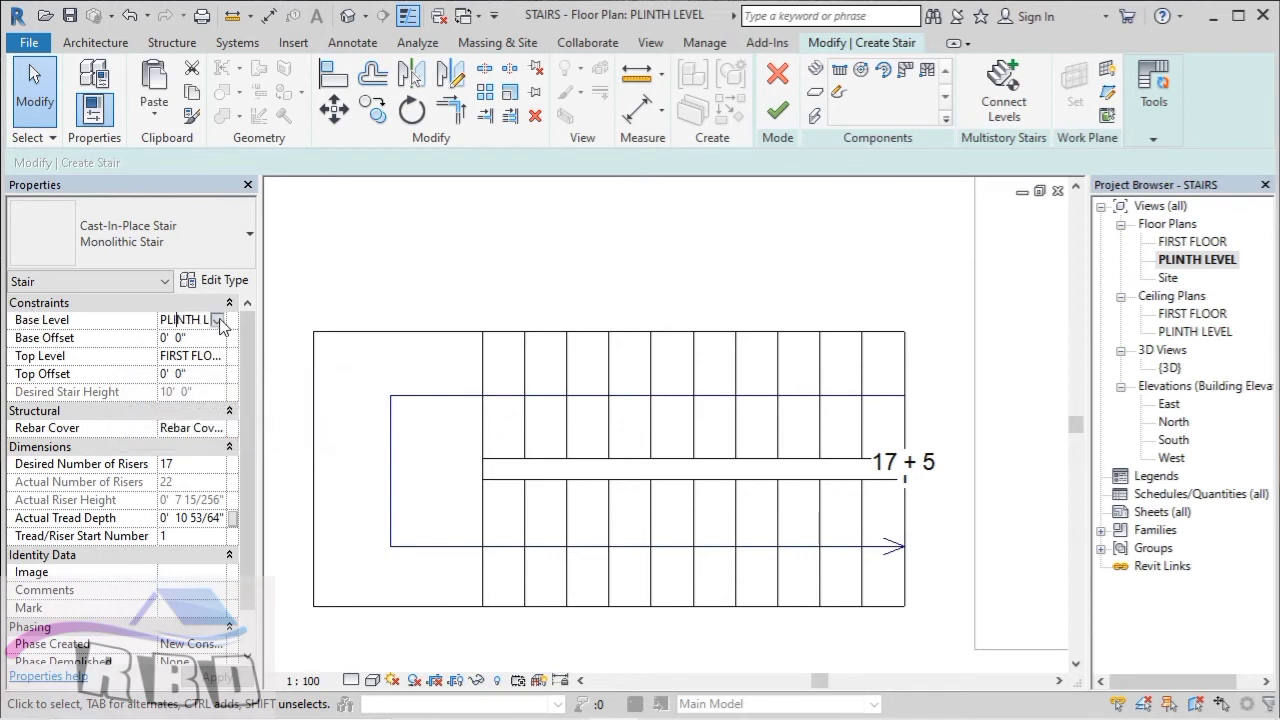
left_click(218, 320)
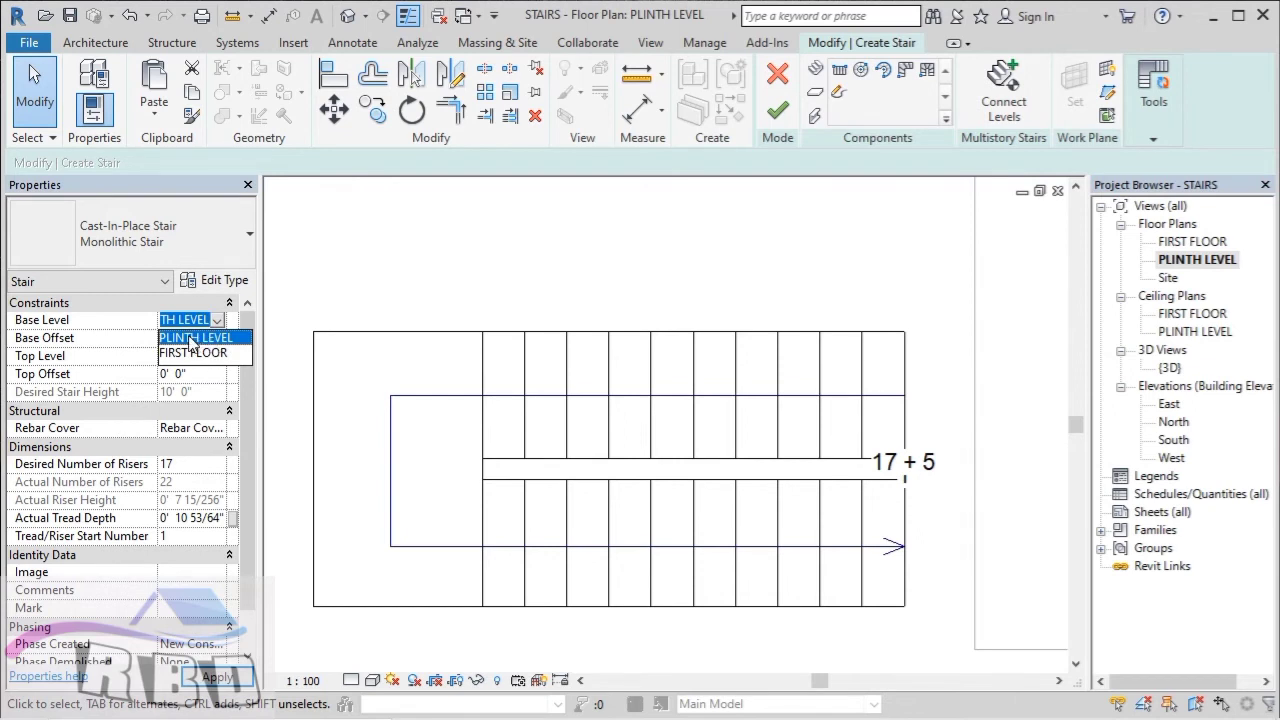
left_click(192, 338)
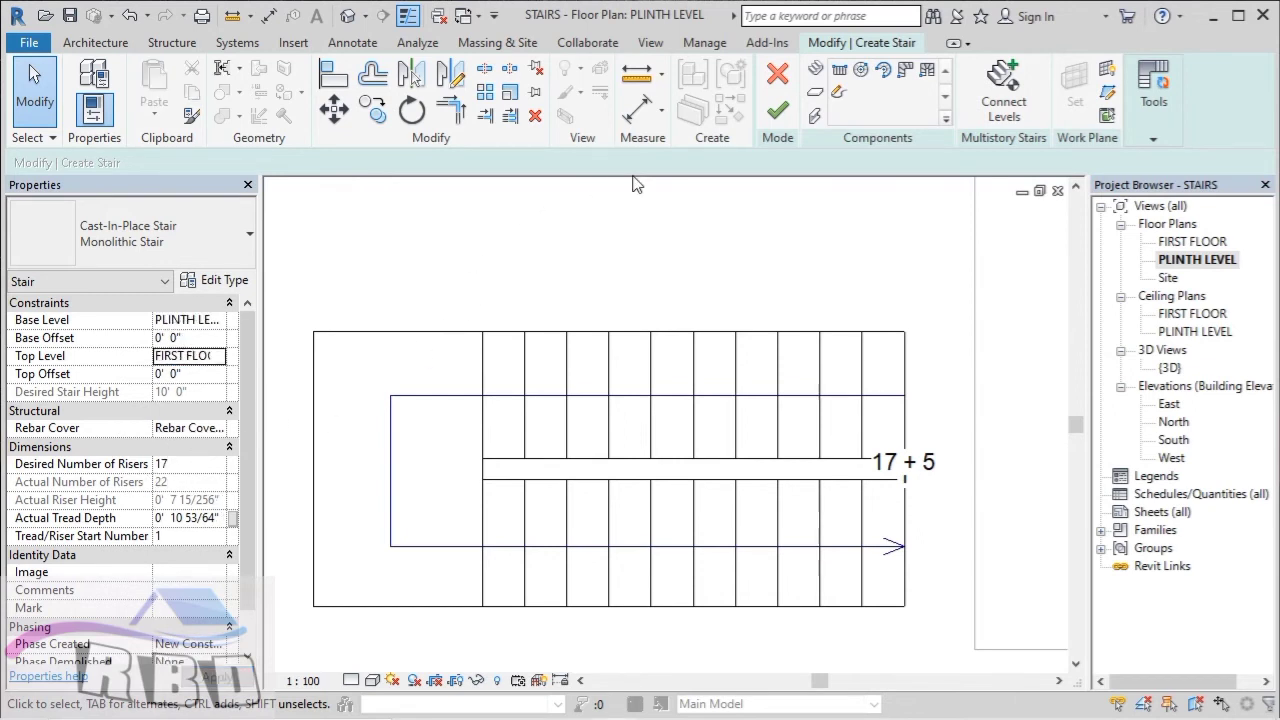
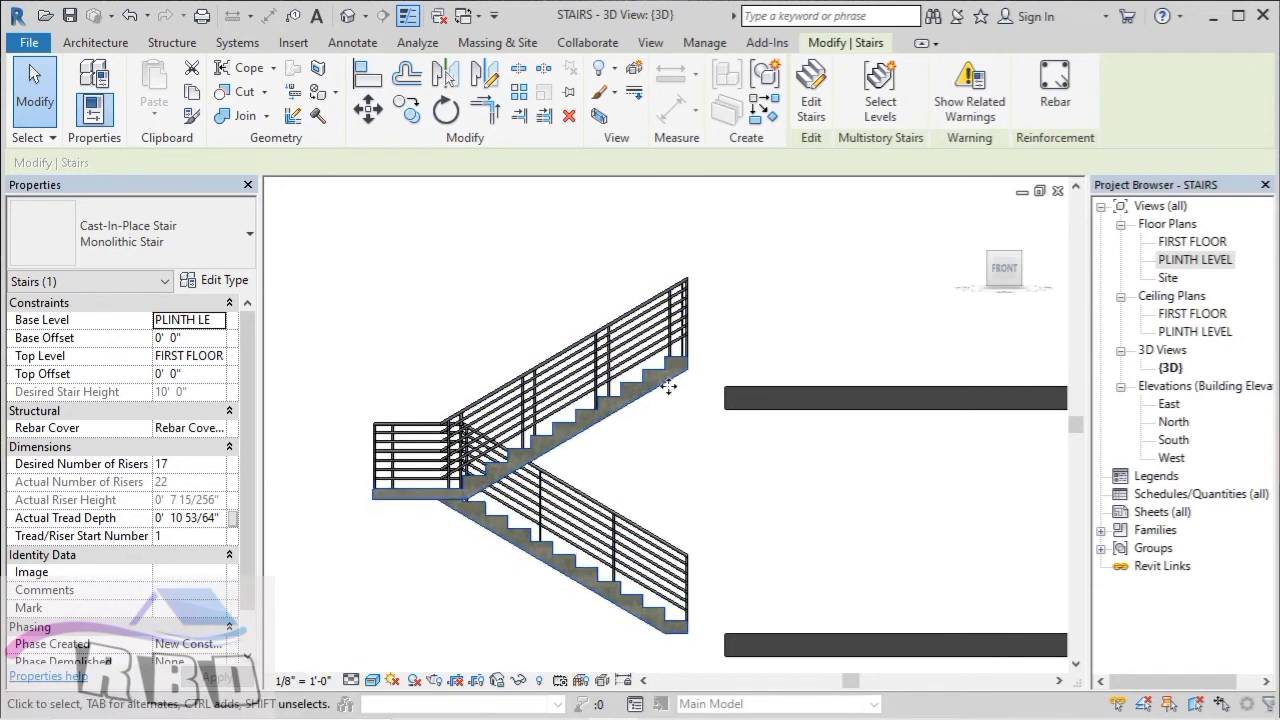
Step: Set the finished stair's desired number of risers to 18
left_click(196, 463)
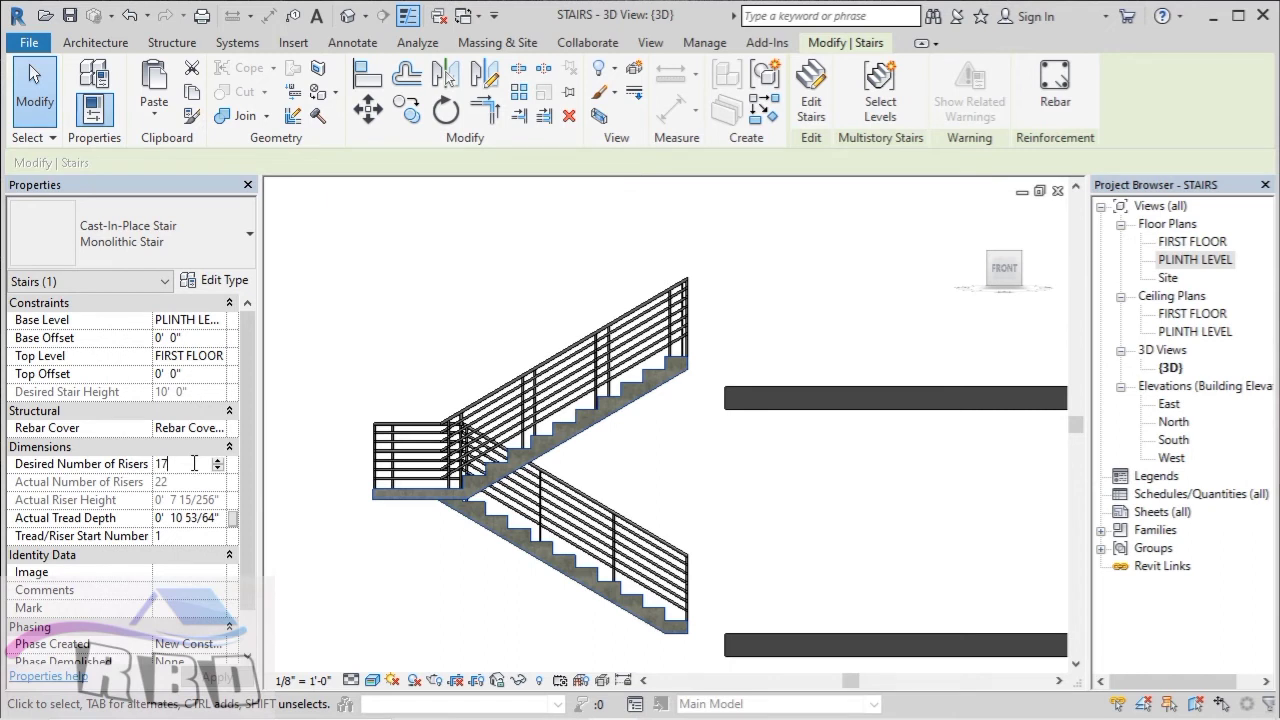
key("BackSpace")
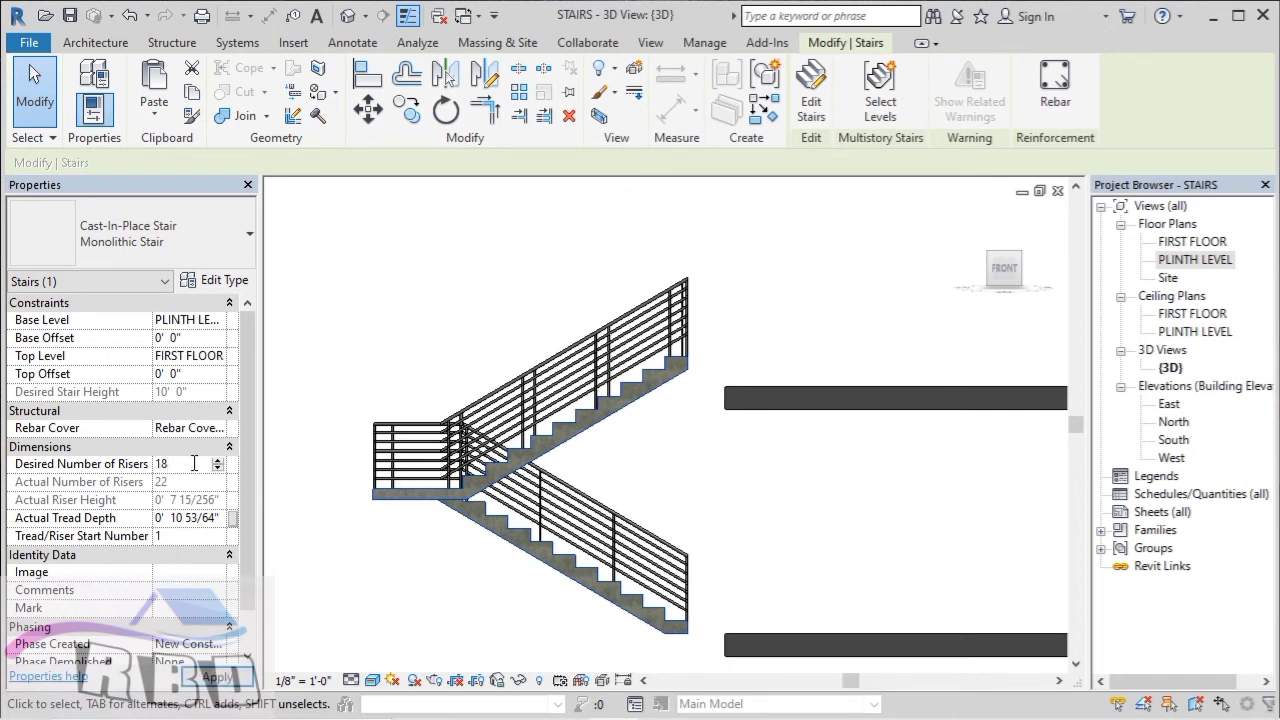
type("8")
key("Return")
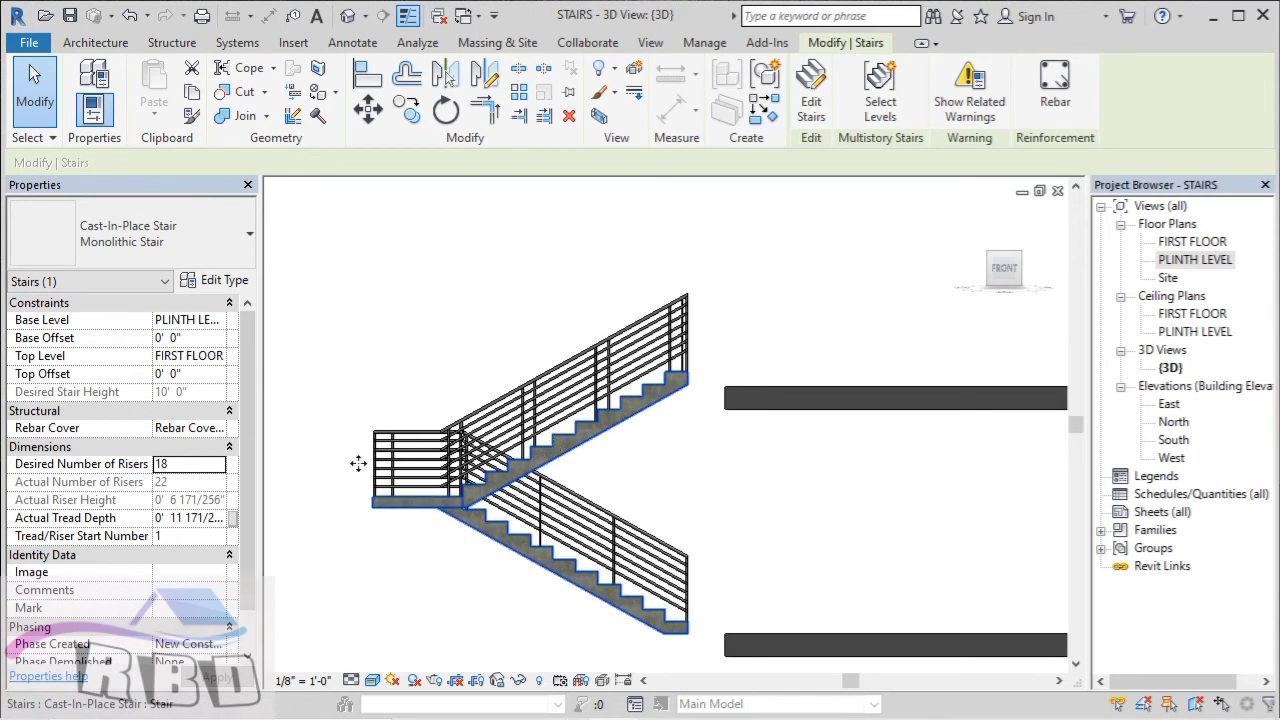
Step: Set the stair's desired number of risers to 20
left_click(195, 464)
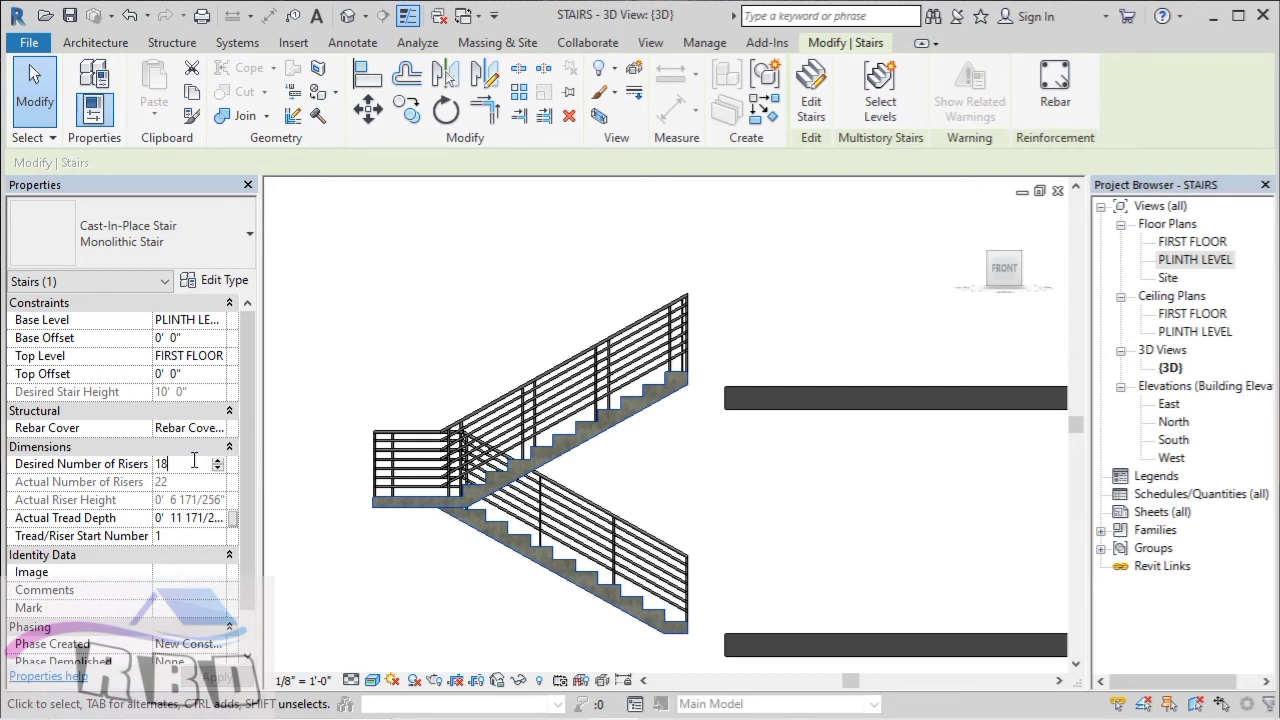
key("BackSpace")
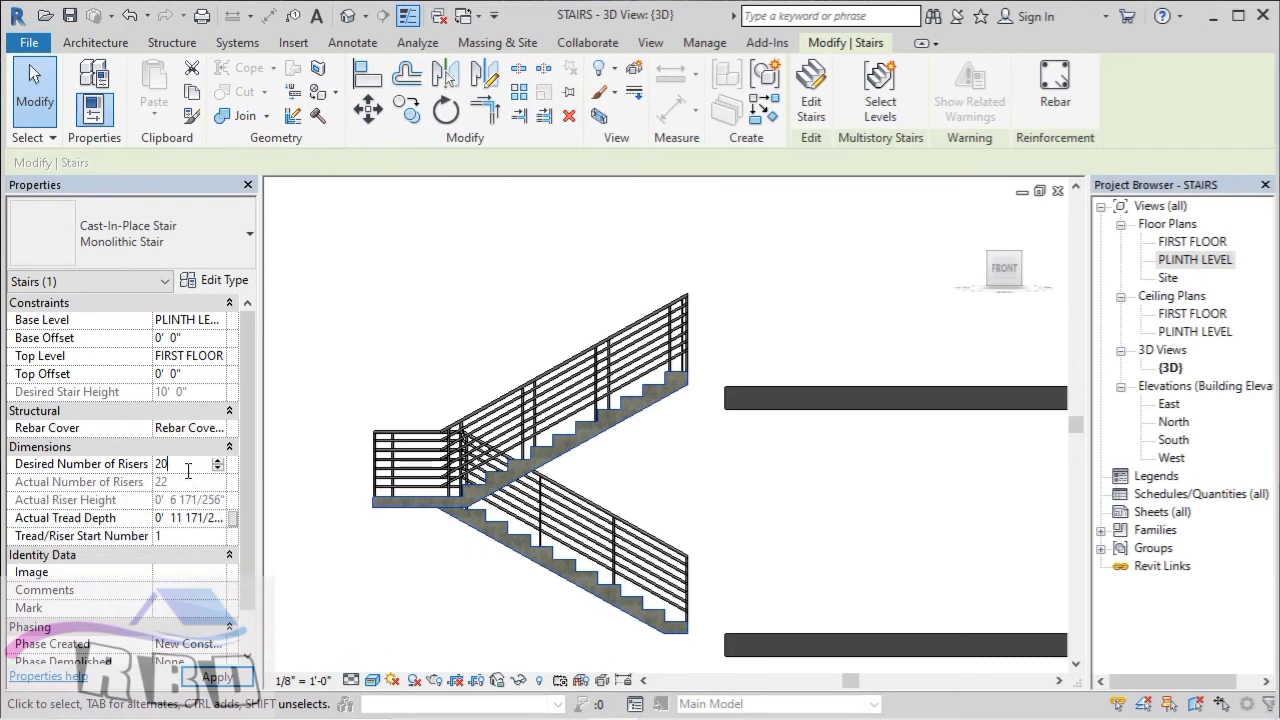
key("Return")
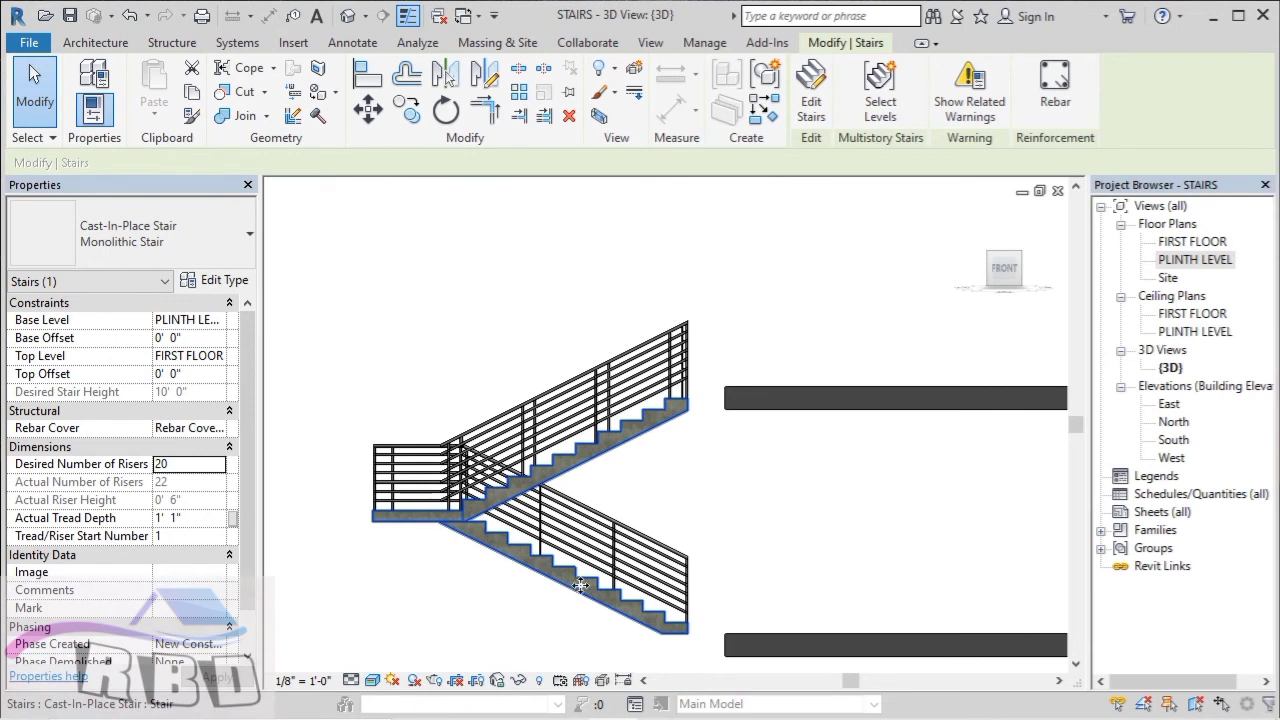
Step: Move the stair toward the two floor slabs so the ends of both flights overlap the slab edges
left_click(424, 325)
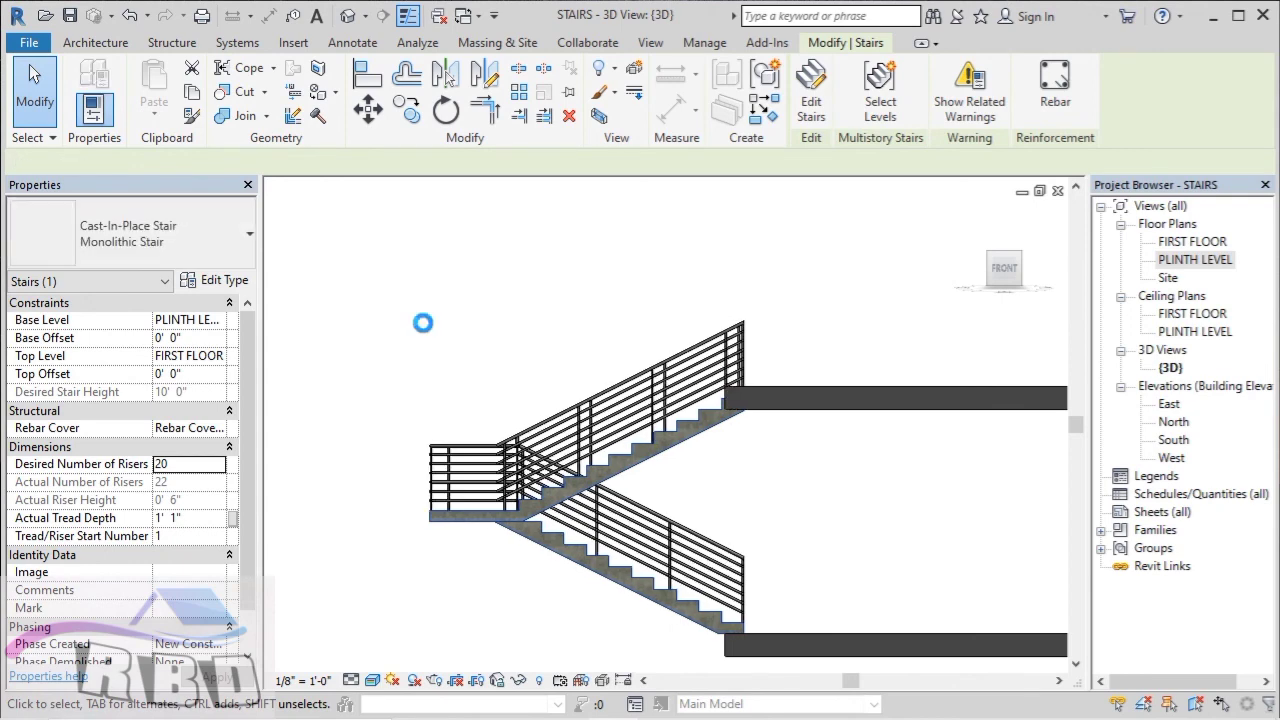
scroll(600, 620, "up", 2)
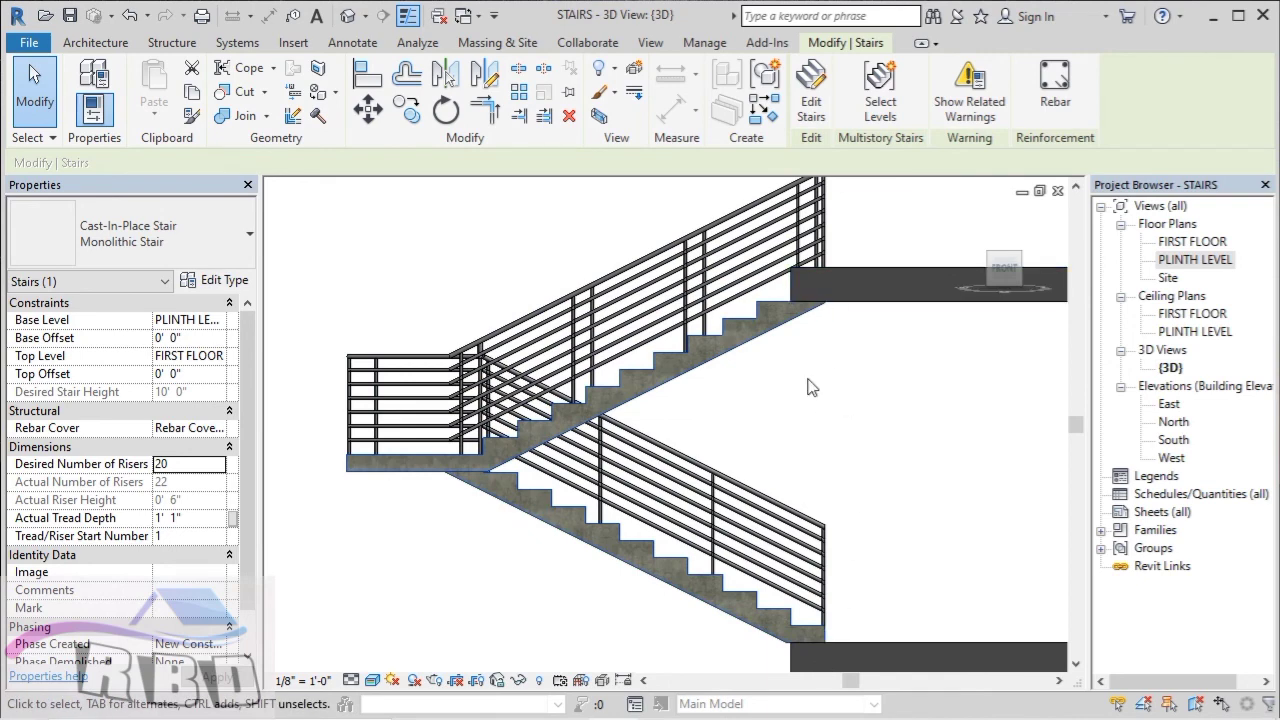
scroll(809, 386, "down", 2)
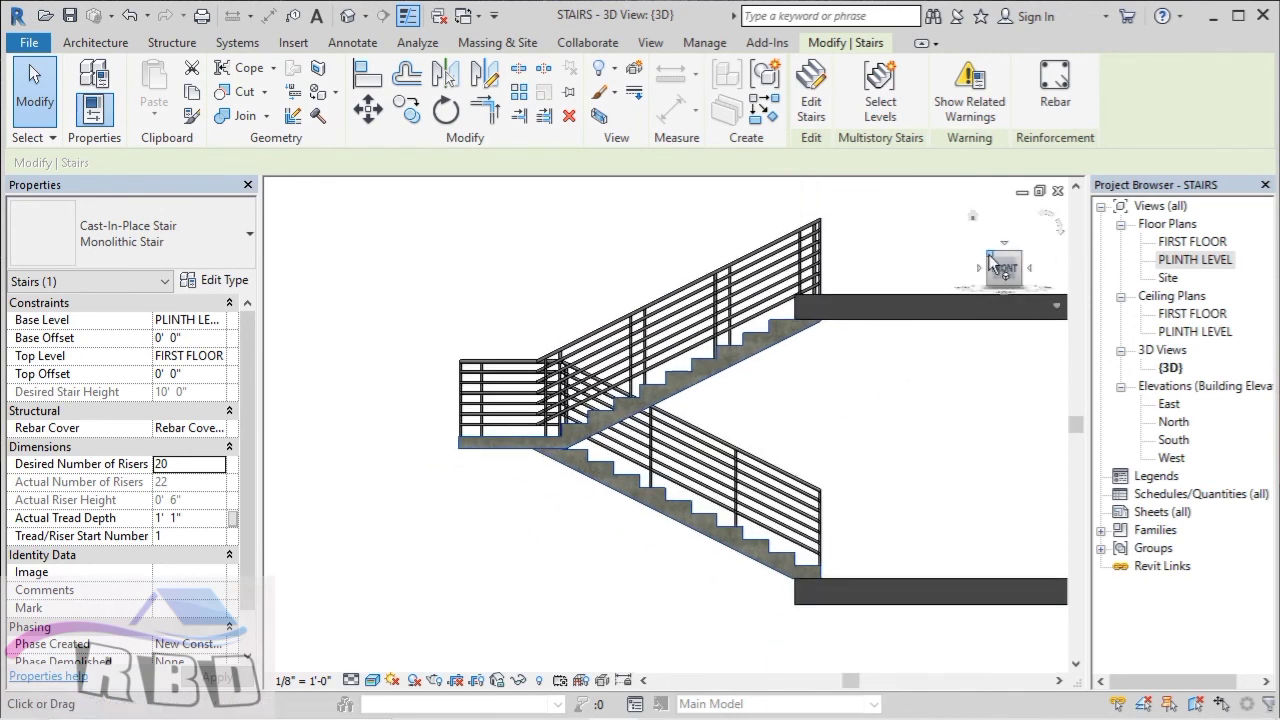
Step: Remove the railings from the staircase and select the stair in an isometric 3D view
left_click(1018, 256)
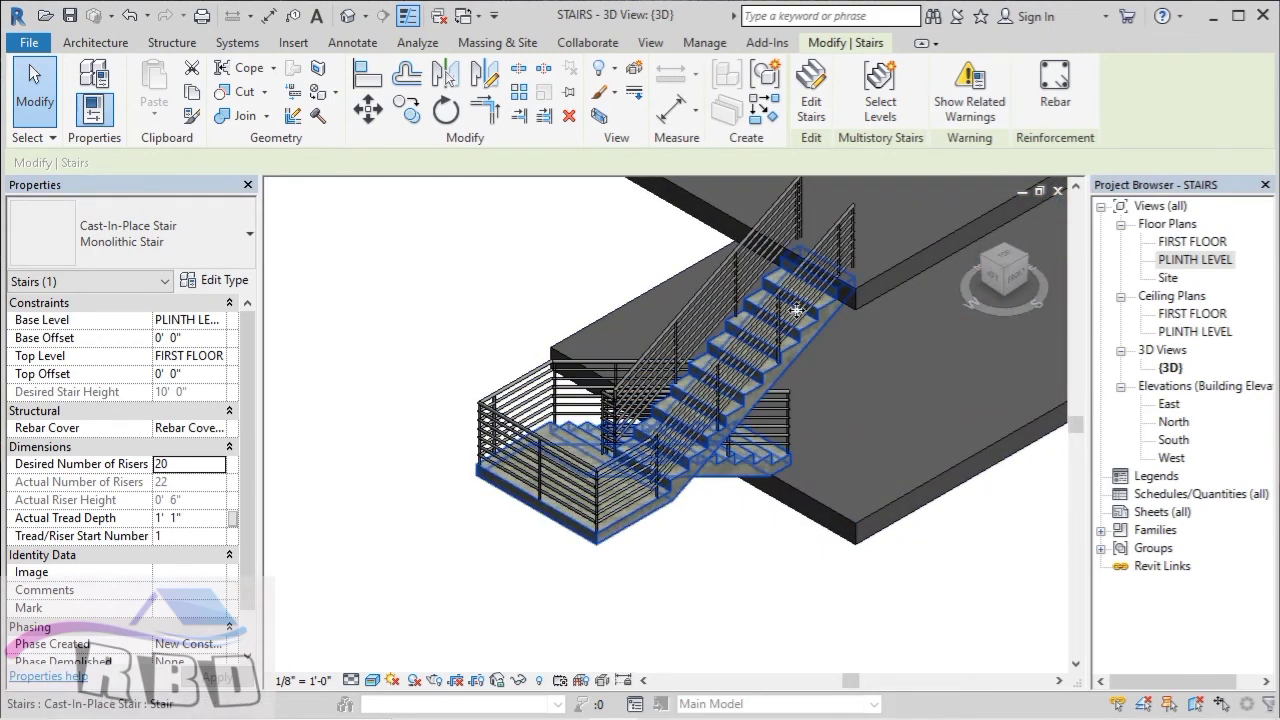
left_click(597, 271)
scroll(597, 271, "up", 2)
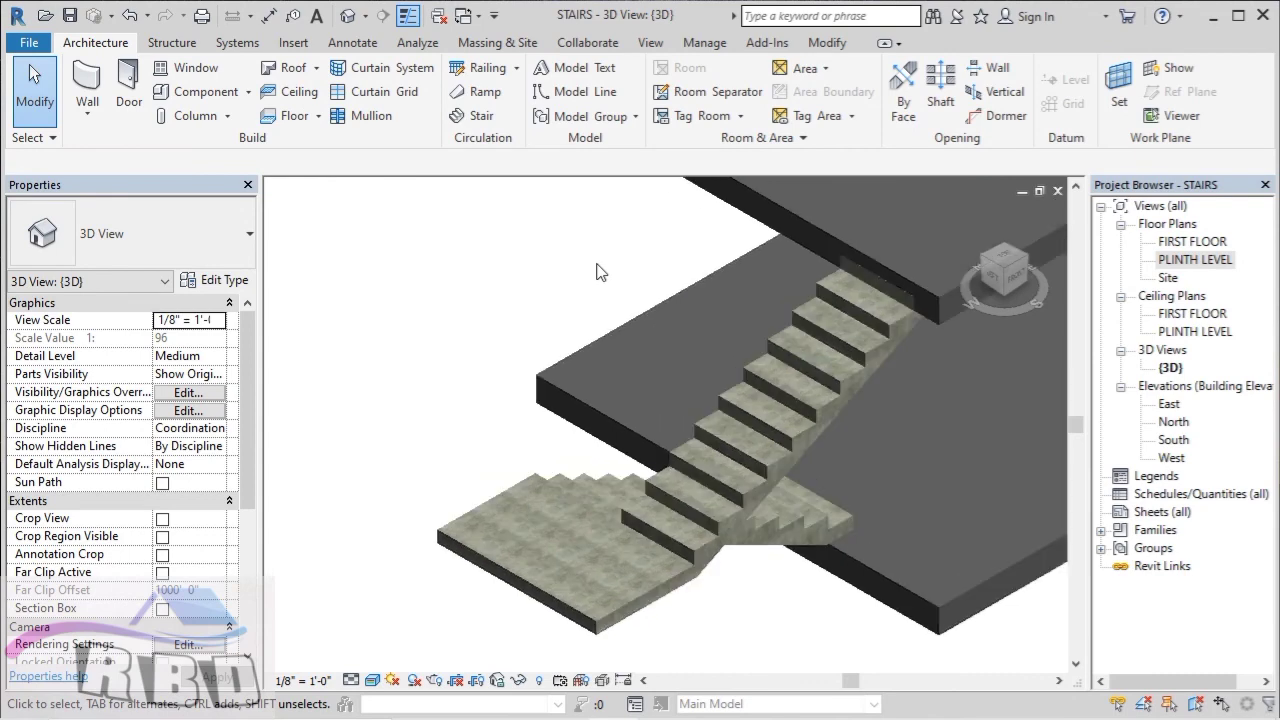
left_click(746, 414)
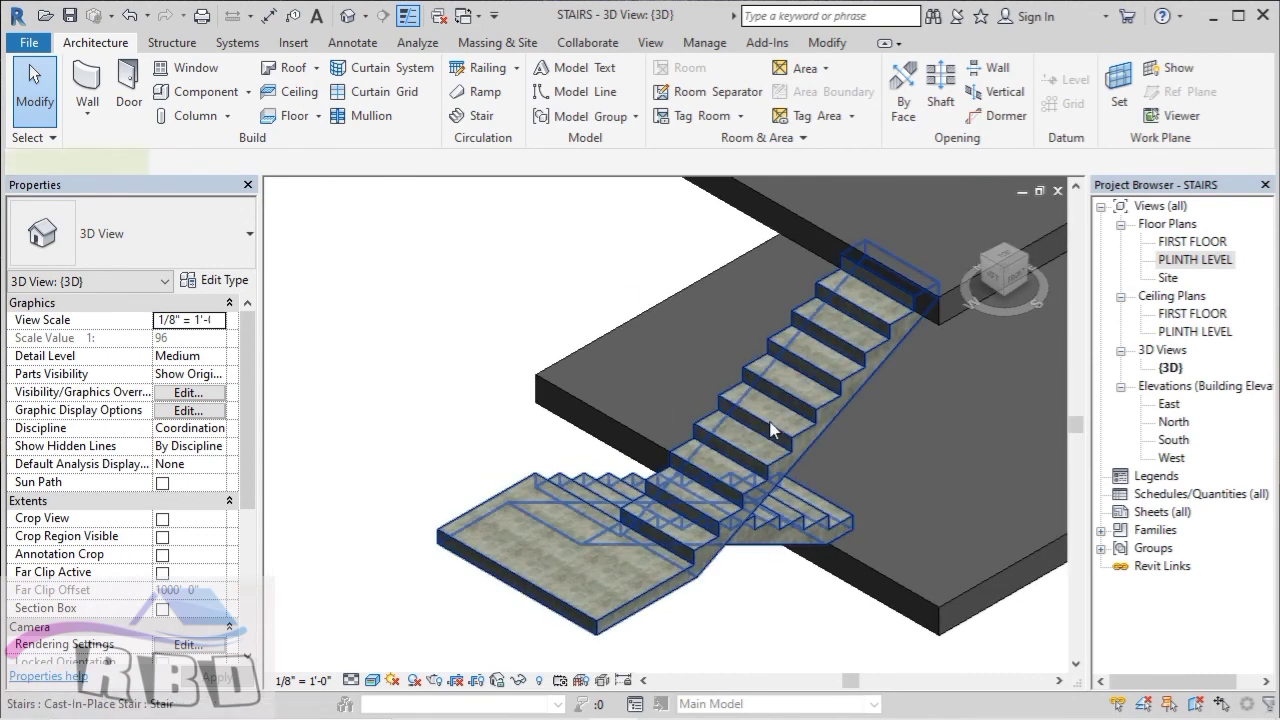